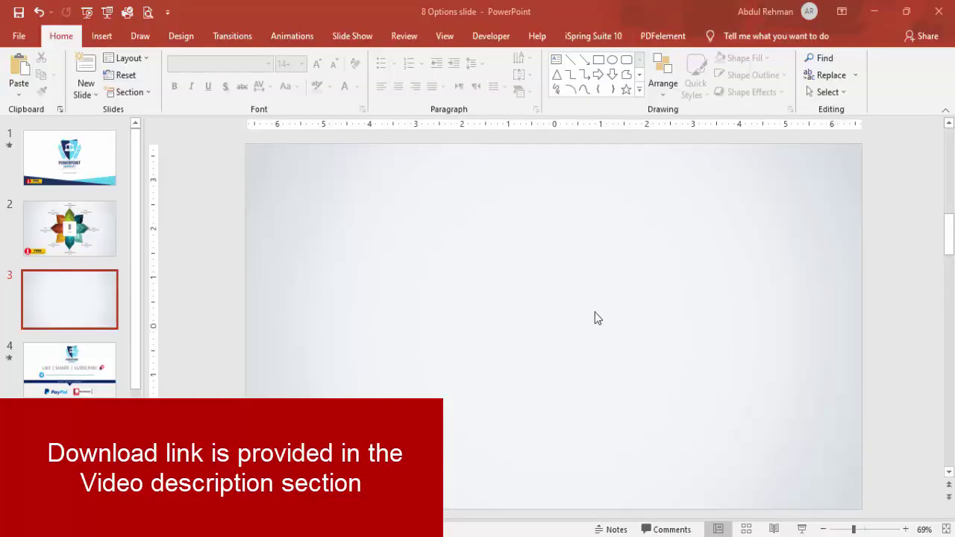
- Turn on the slide guides and insert a rectangle near the slide centre
left_click(444, 36)
left_click(283, 92)
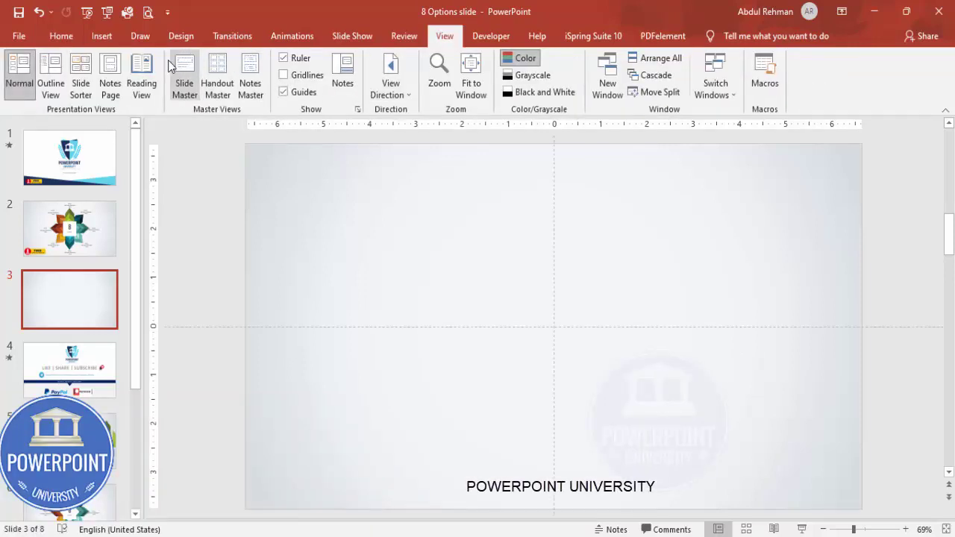
left_click(103, 36)
left_click(224, 82)
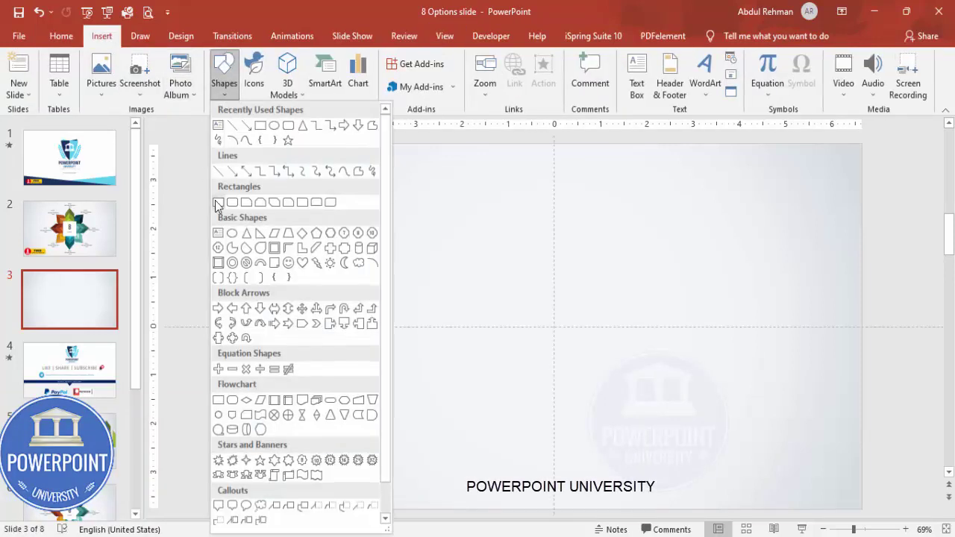
left_click(218, 202)
left_click(535, 297)
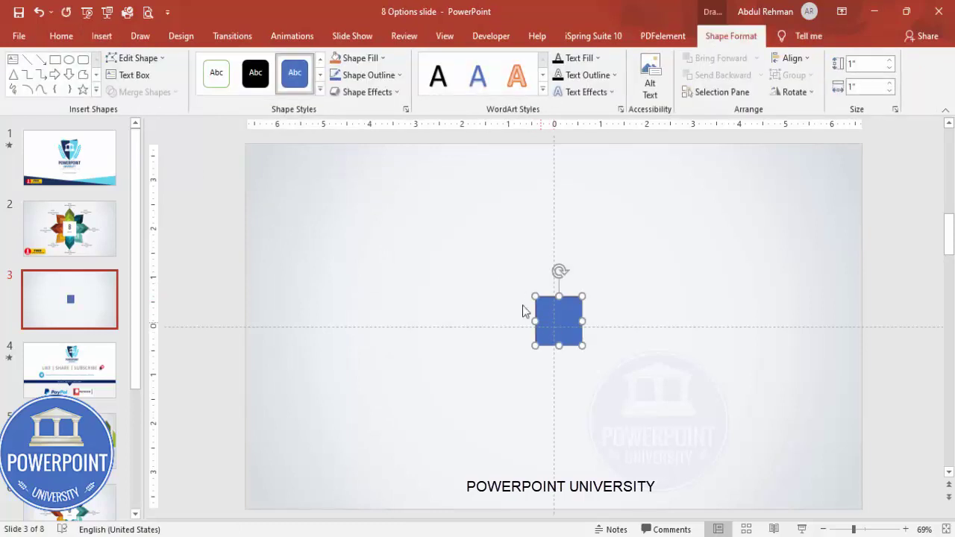
- Size the square to 2" × 2" and centre it horizontally and vertically on the slide
left_click(869, 64)
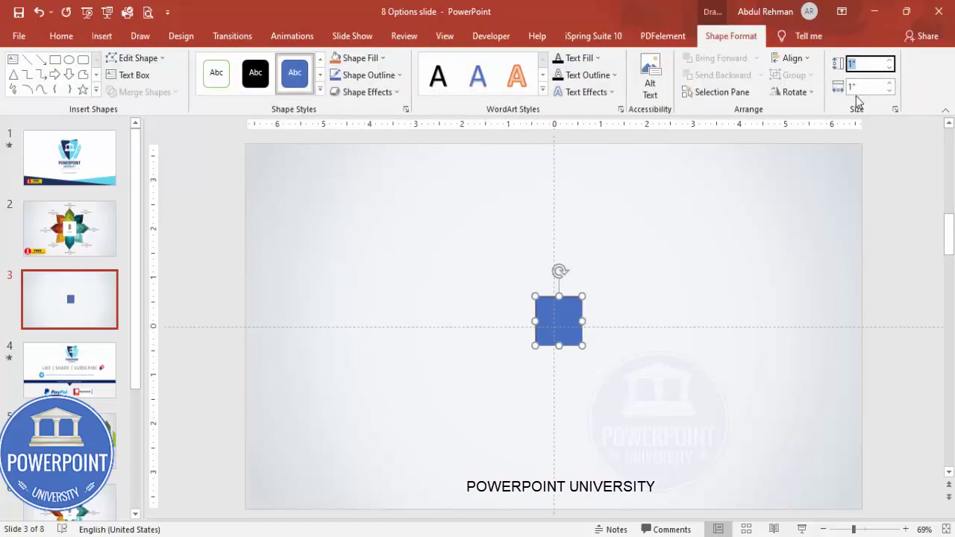
type("2")
key("Tab")
type("2")
key("shift+Tab")
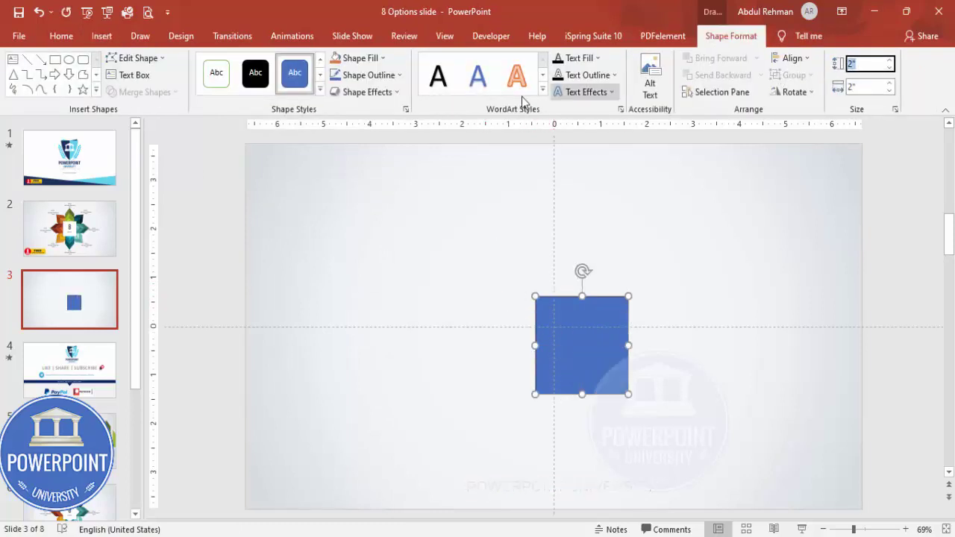
left_click(789, 58)
left_click(810, 94)
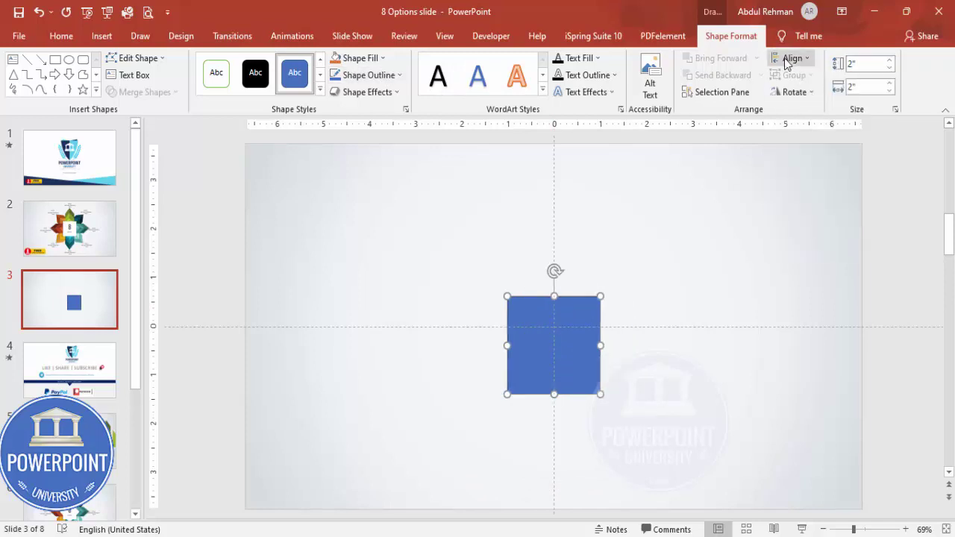
left_click(789, 58)
left_click(841, 149)
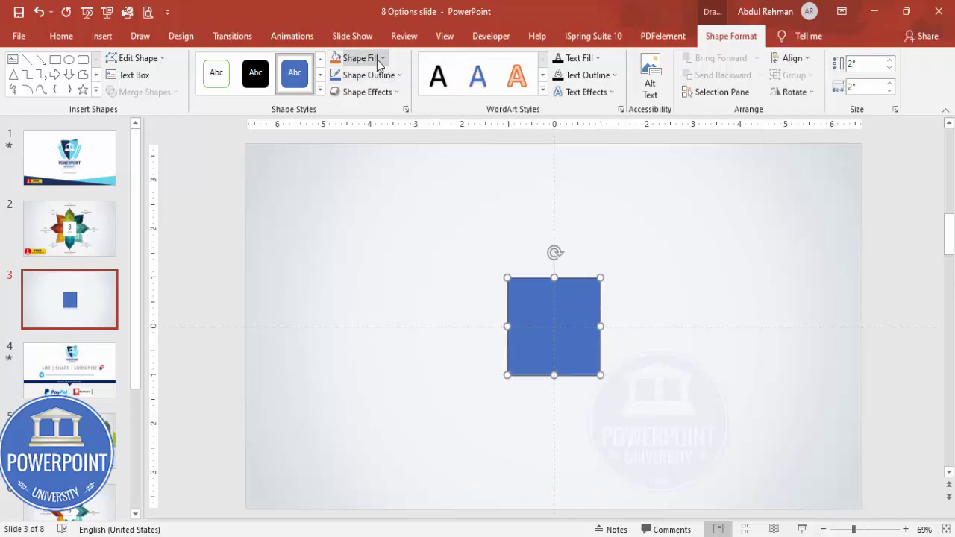
- Remove the square's outline and fill it light grey
left_click(378, 60)
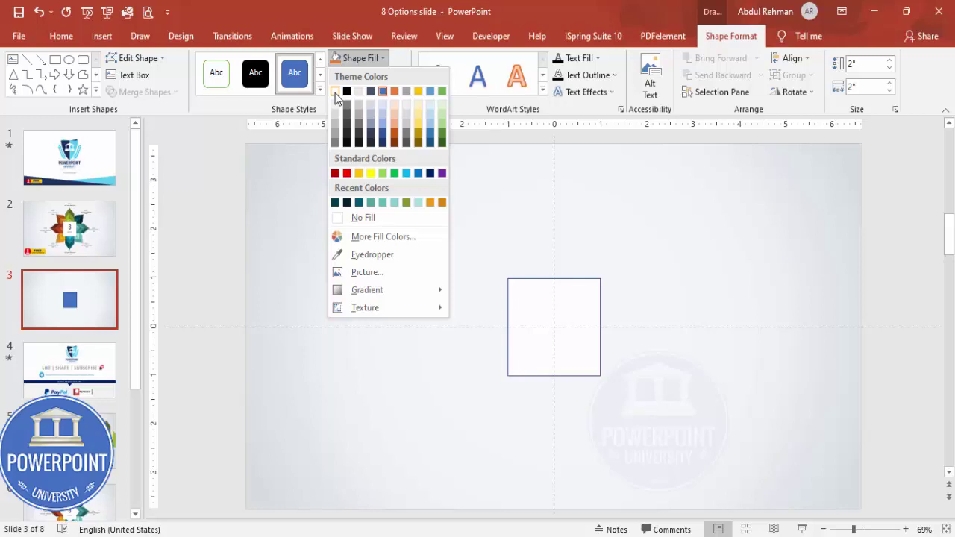
left_click(335, 90)
left_click(388, 76)
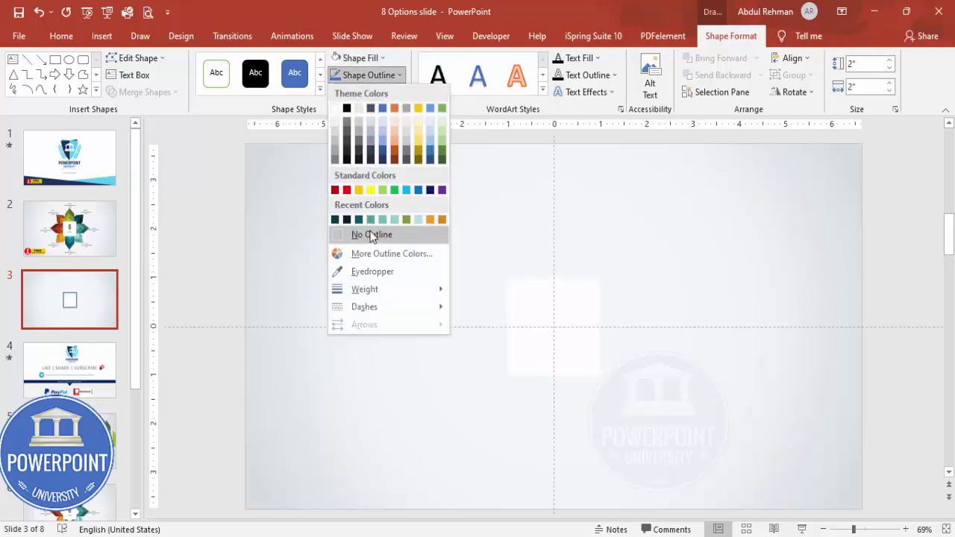
left_click(370, 234)
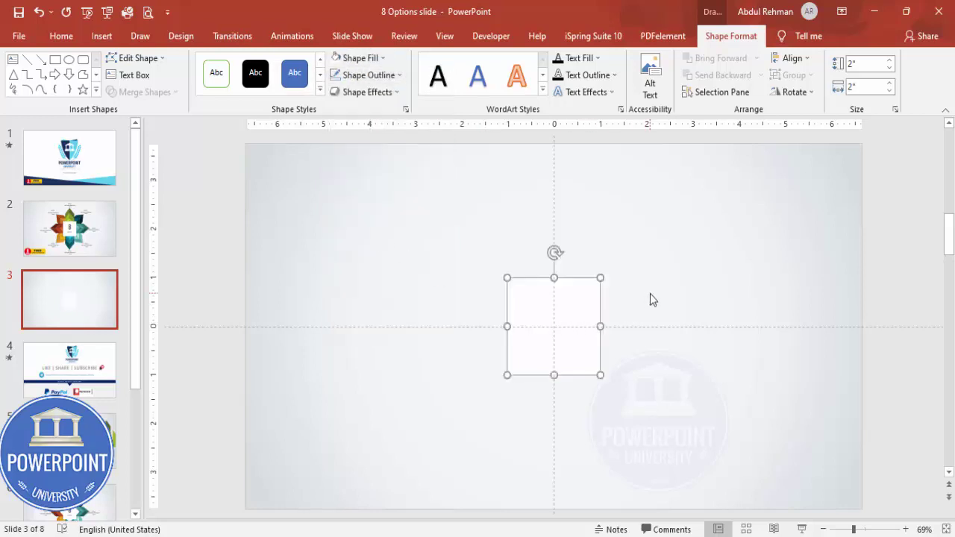
left_click(343, 58)
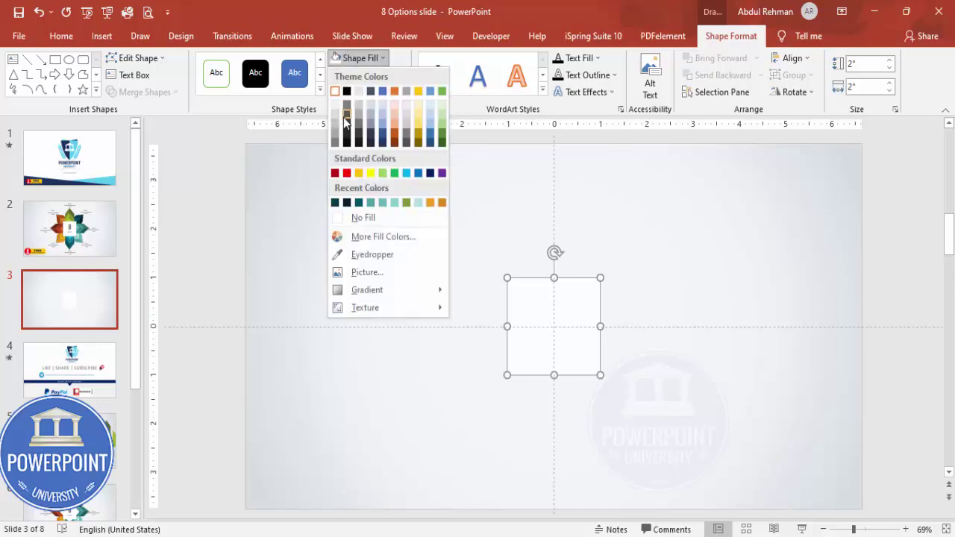
left_click(335, 127)
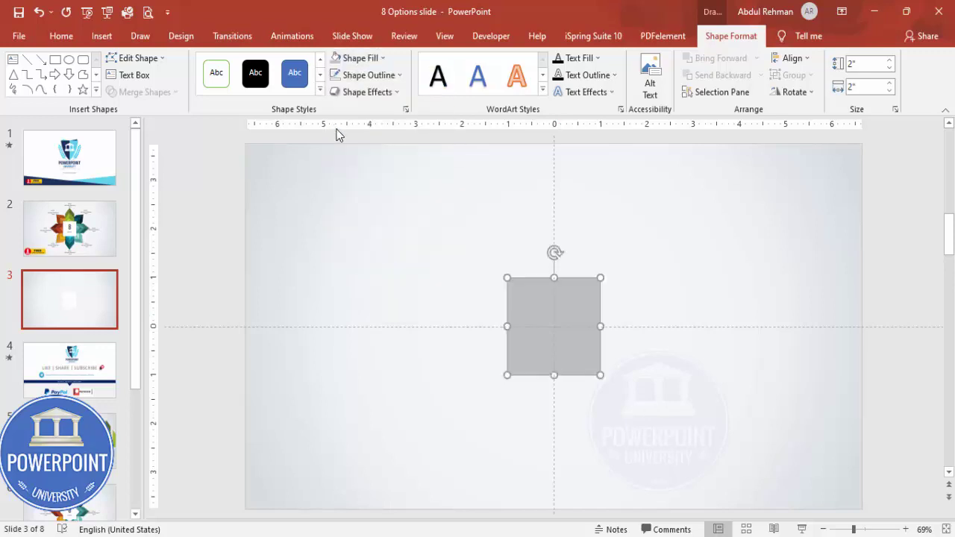
- Draw a pentagon arrow above the grey square and remove its outline
left_click(643, 319)
left_click(101, 36)
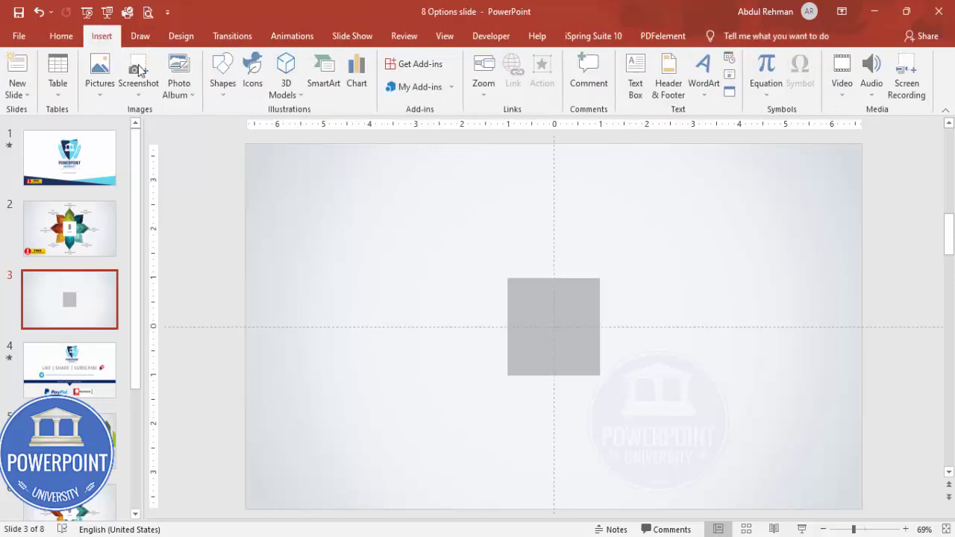
left_click(221, 82)
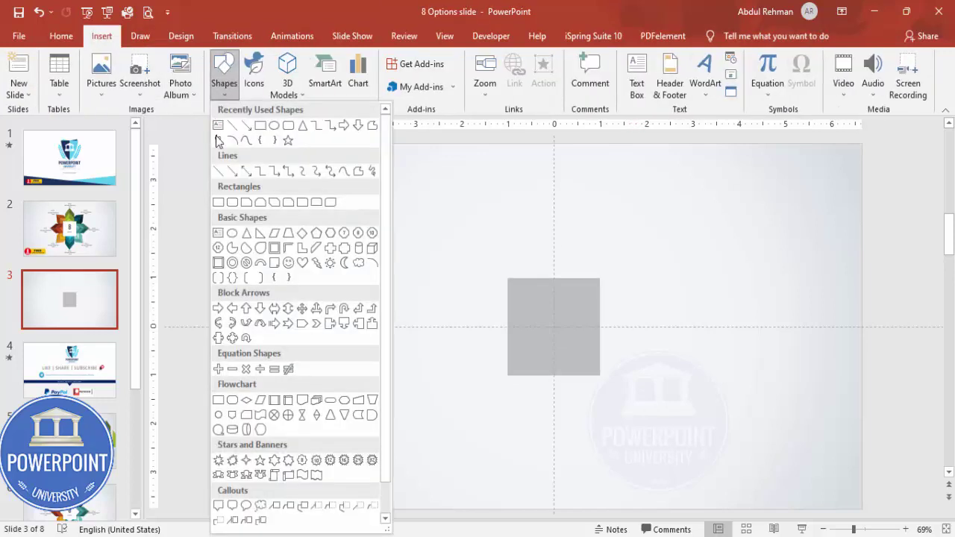
left_click(301, 325)
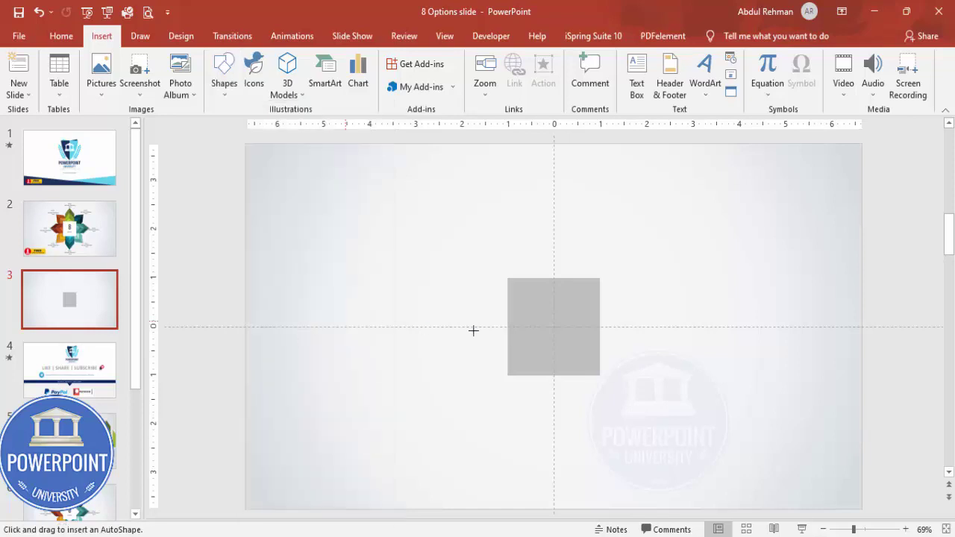
mouse_move(516, 219)
left_mouse_down()
mouse_move(592, 345)
mouse_move(656, 289)
left_mouse_up()
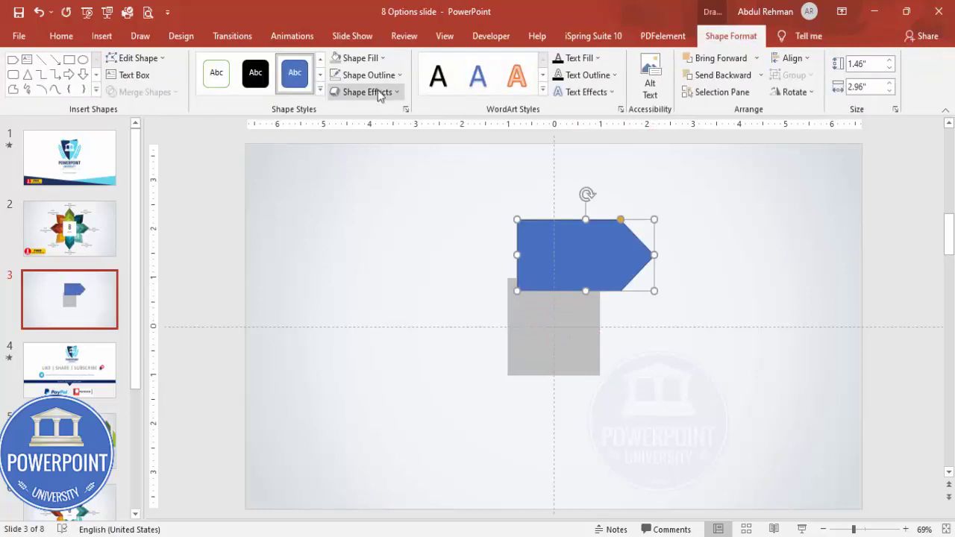
left_click(369, 75)
left_click(395, 233)
- Rotate the arrow 90° to point upward and centre it on the slide
left_click(582, 254)
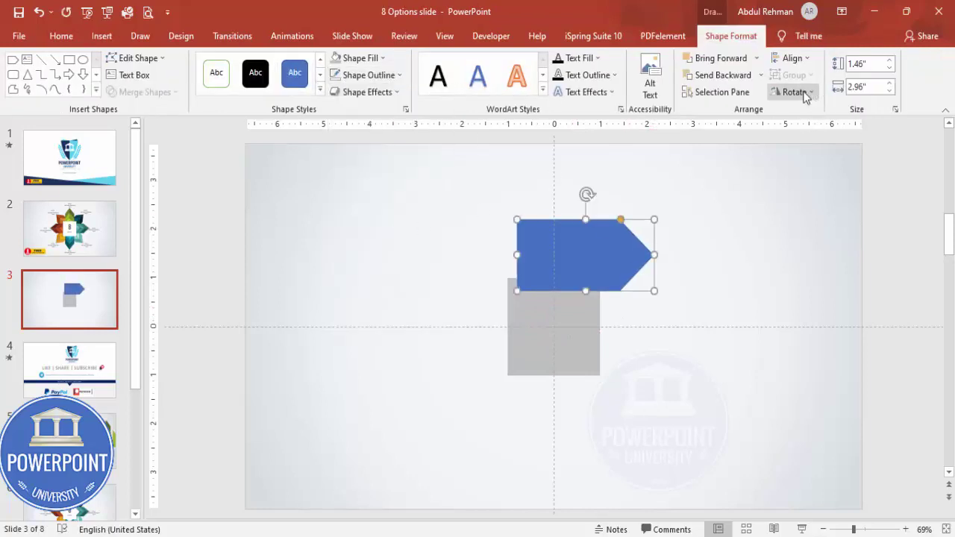
left_click(793, 92)
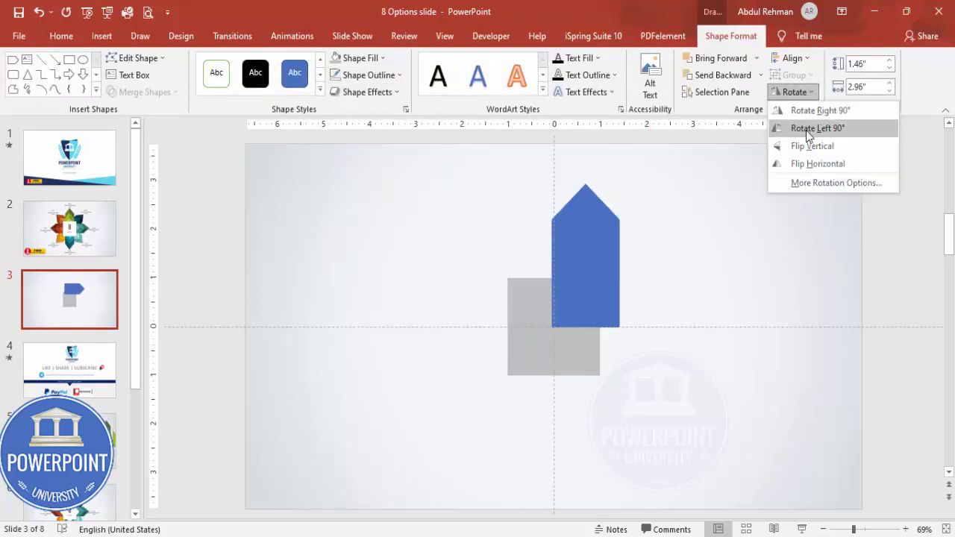
left_click(808, 133)
left_click(792, 58)
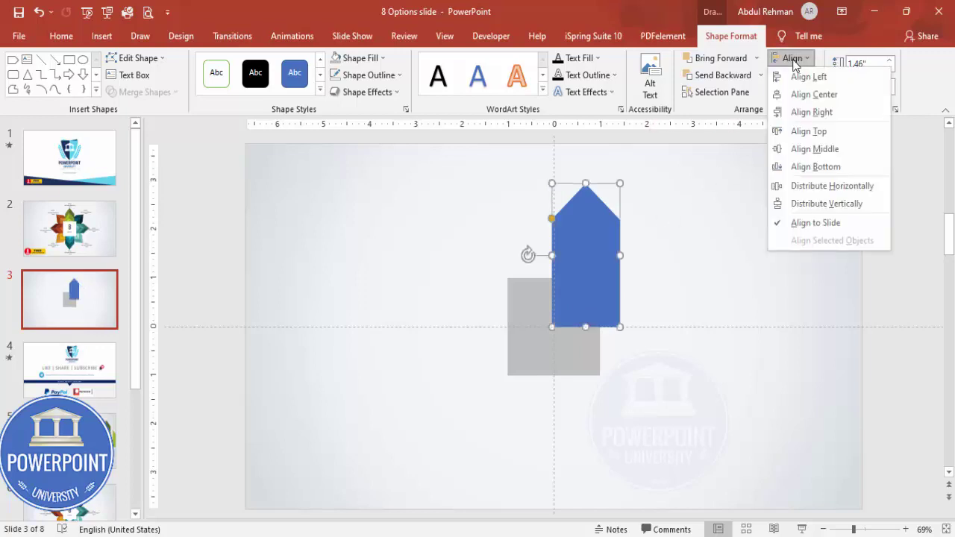
left_click(813, 95)
left_click(792, 58)
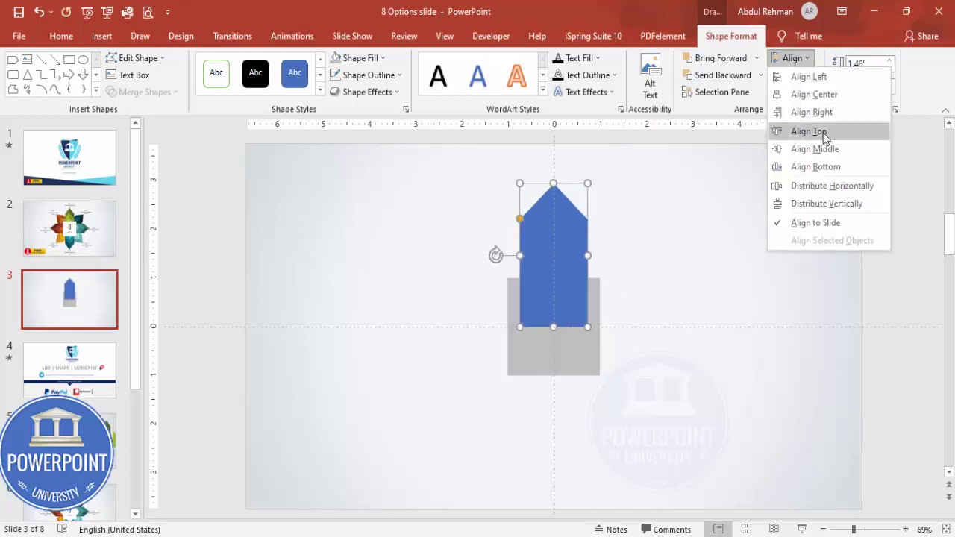
left_click(813, 148)
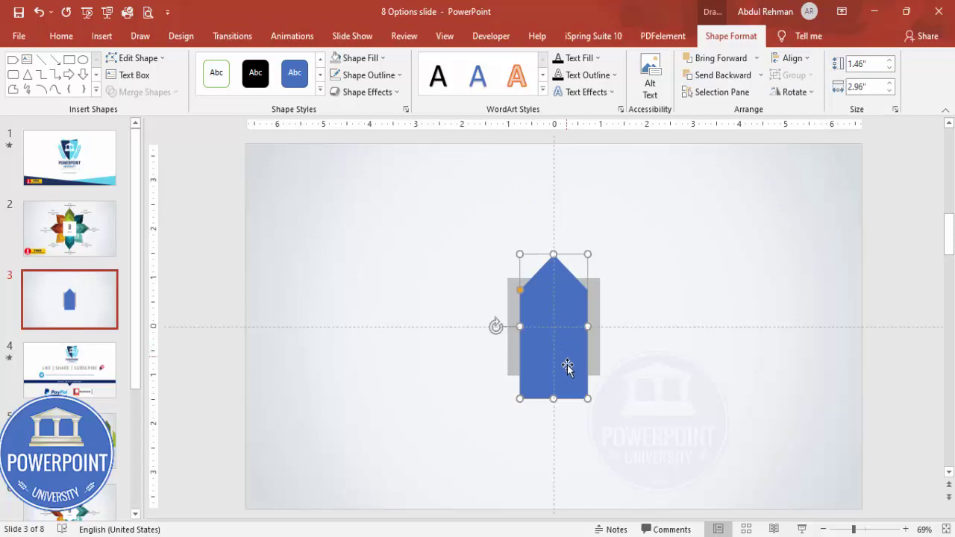
- Align the arrow's base with the square's bottom, shorten it, and adjust the point depth
left_click_drag(567, 364, 565, 343)
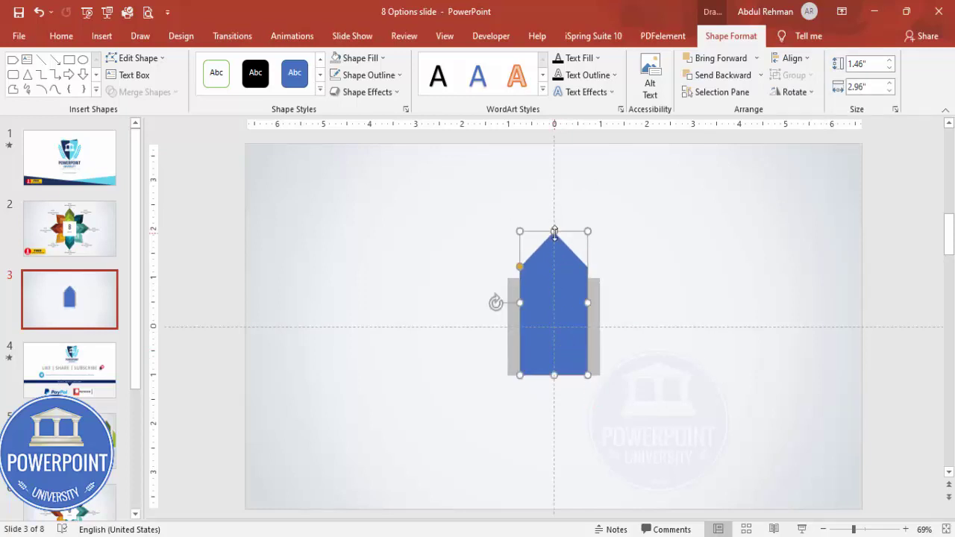
left_click_drag(554, 231, 554, 239)
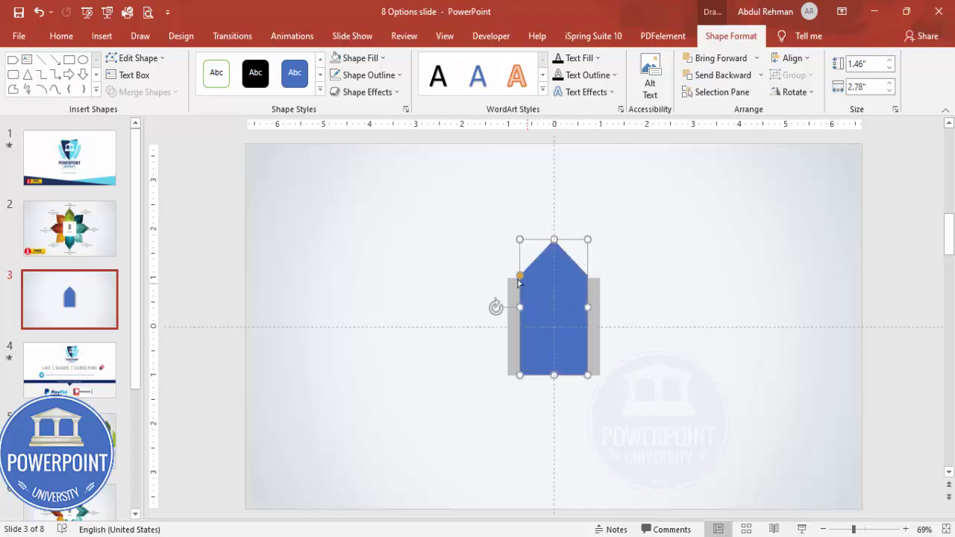
left_click_drag(520, 278, 520, 272)
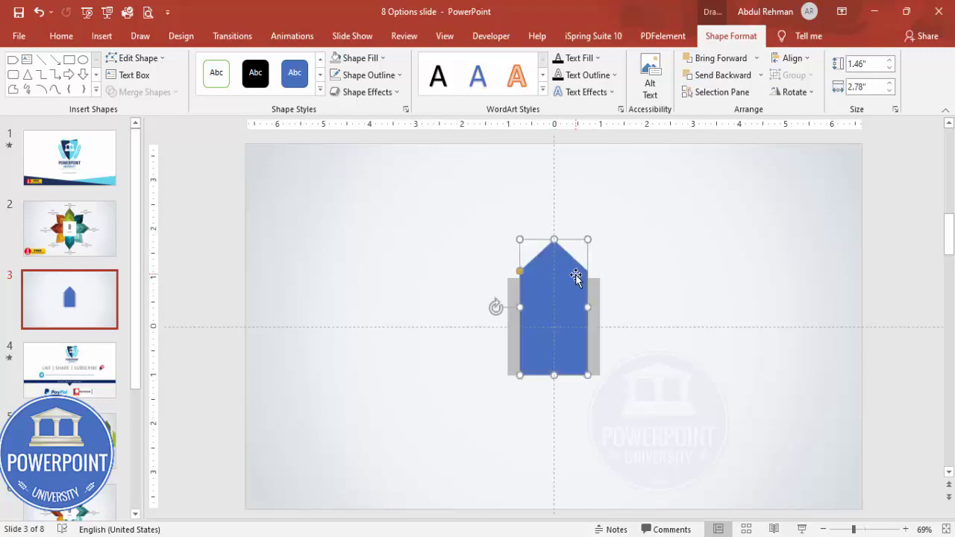
left_click_drag(555, 240, 557, 247)
left_click(647, 296)
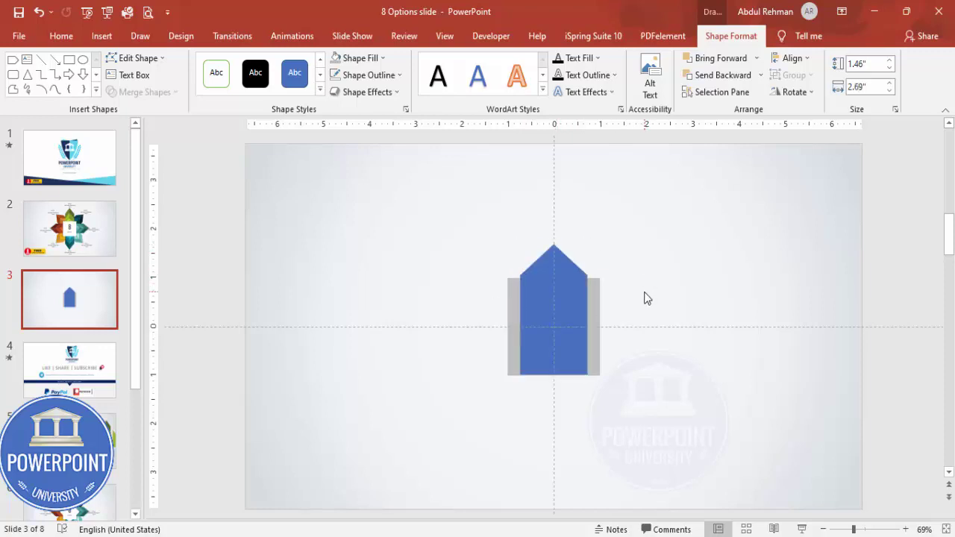
- Make sure the blue arrow has no outline
left_click(558, 291)
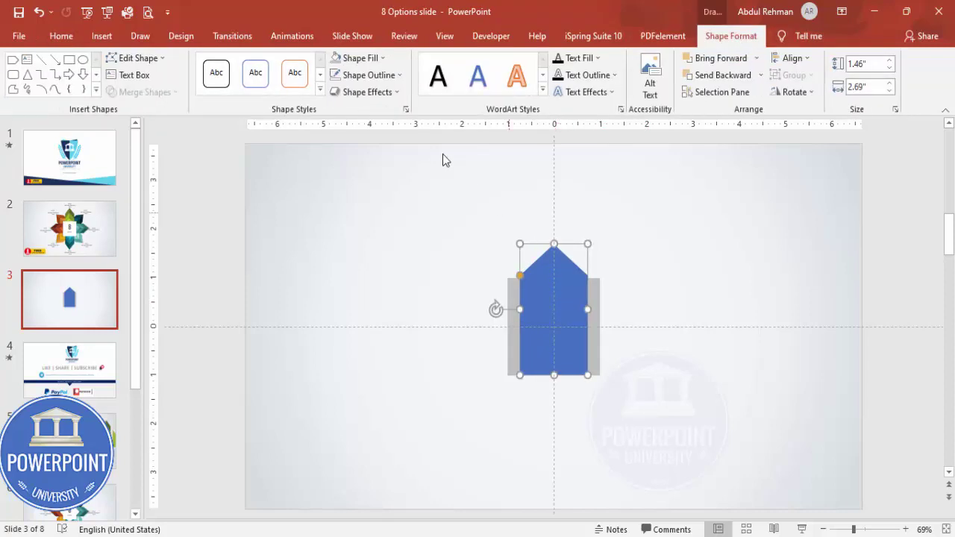
left_click(394, 77)
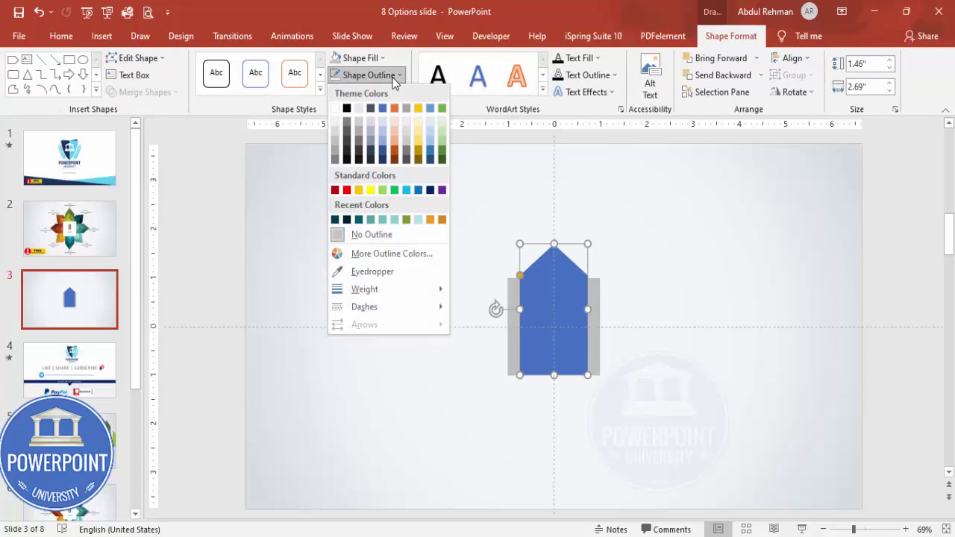
left_click(378, 233)
left_click(263, 145)
left_click(102, 38)
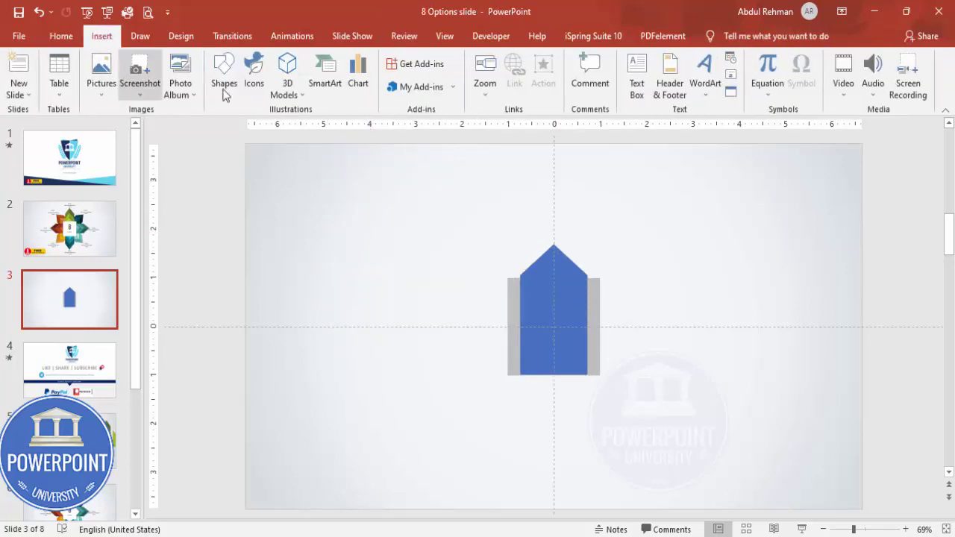
- Draw a gold-yellow rectangle covering the arrow's right half
left_click(221, 99)
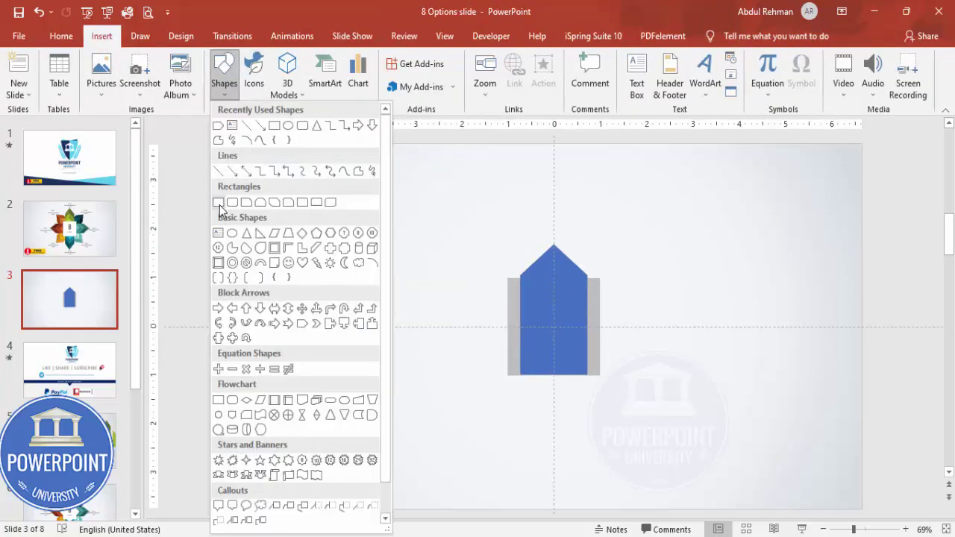
left_click(217, 202)
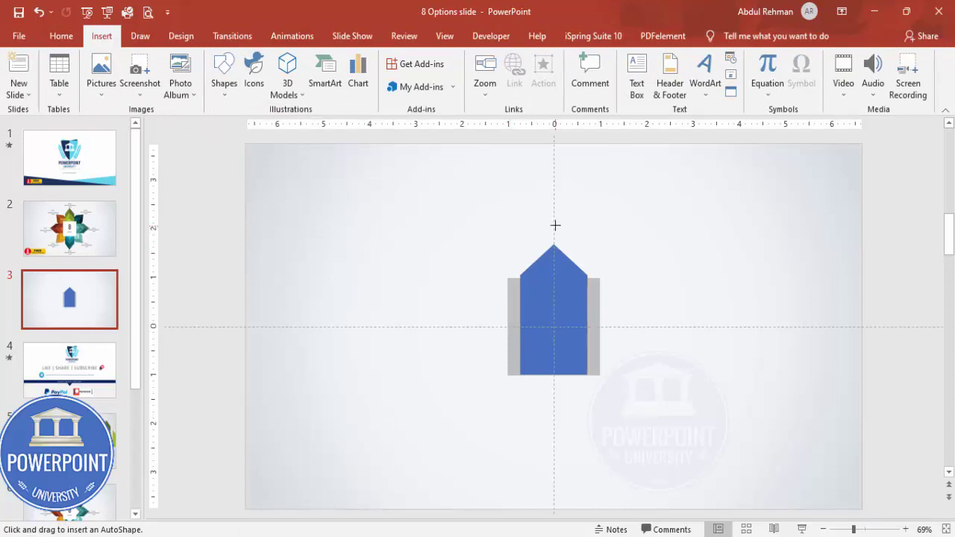
left_click_drag(555, 224, 630, 391)
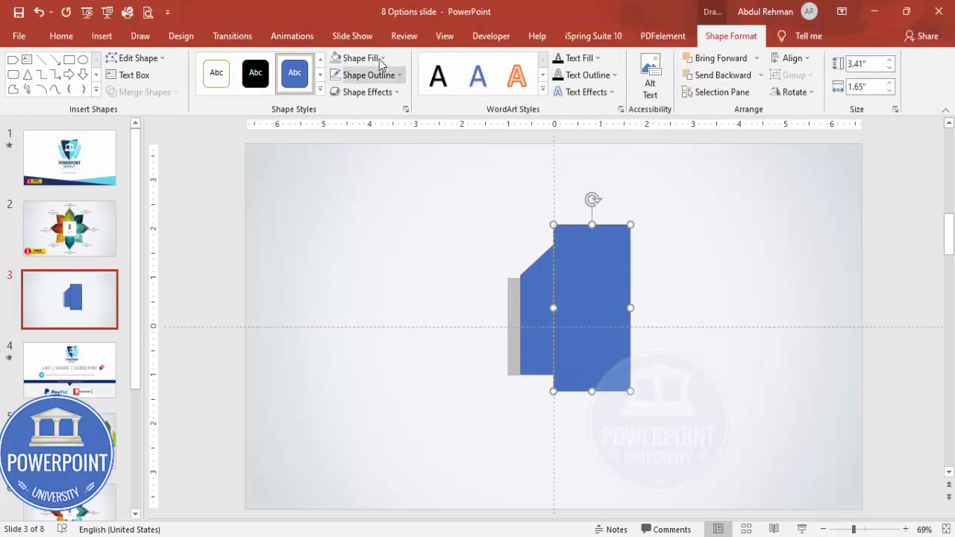
left_click(381, 62)
left_click(421, 124)
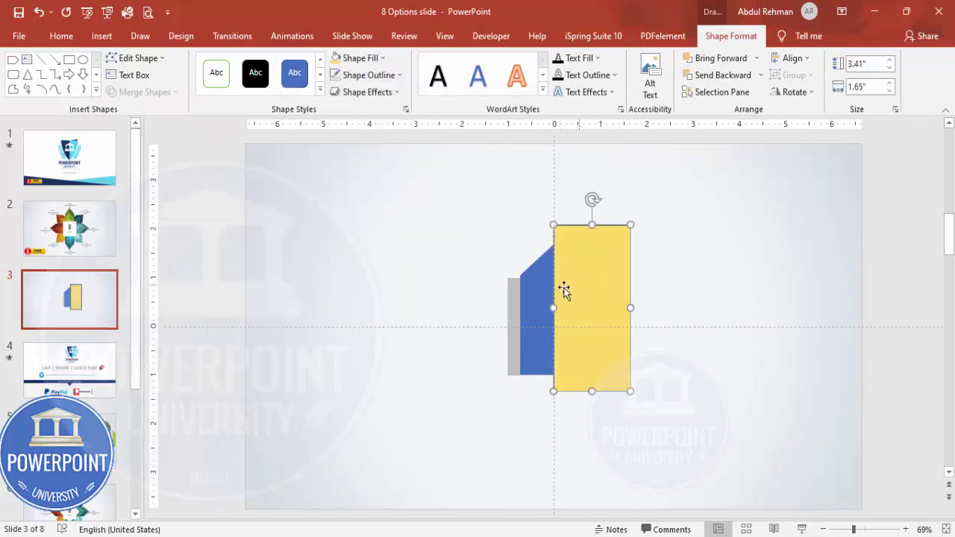
- Fragment the arrow with the rectangle and delete the leftover piece
left_click(539, 289)
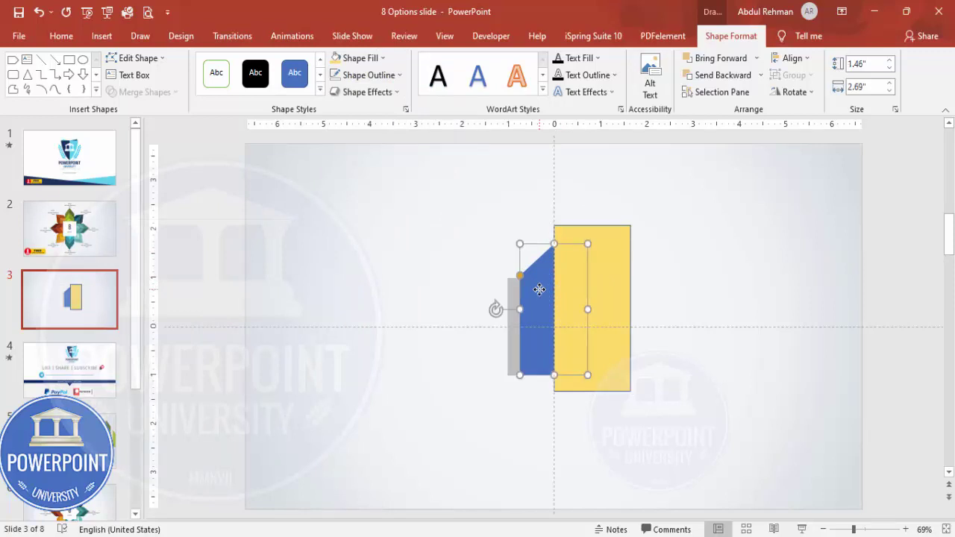
left_click(607, 242, "shift")
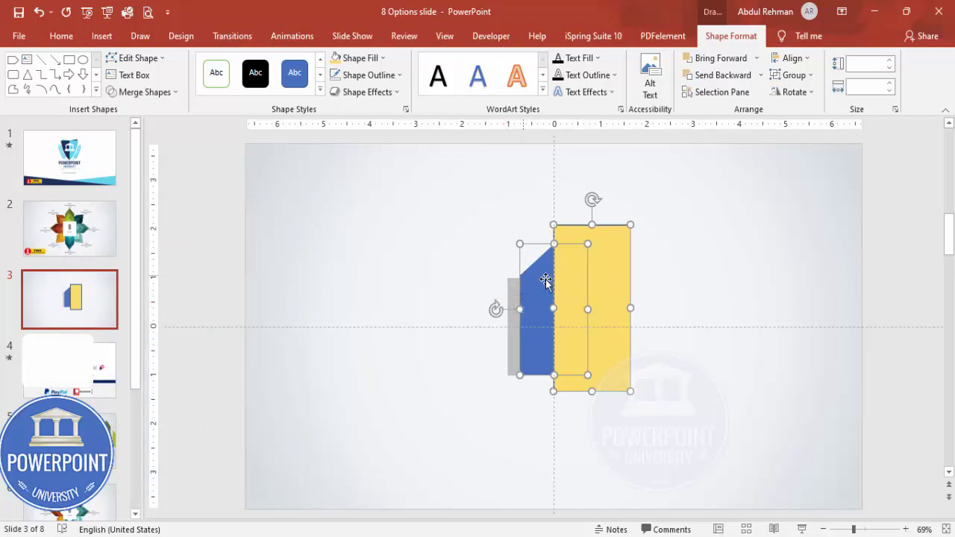
left_click(170, 92)
left_click(145, 146)
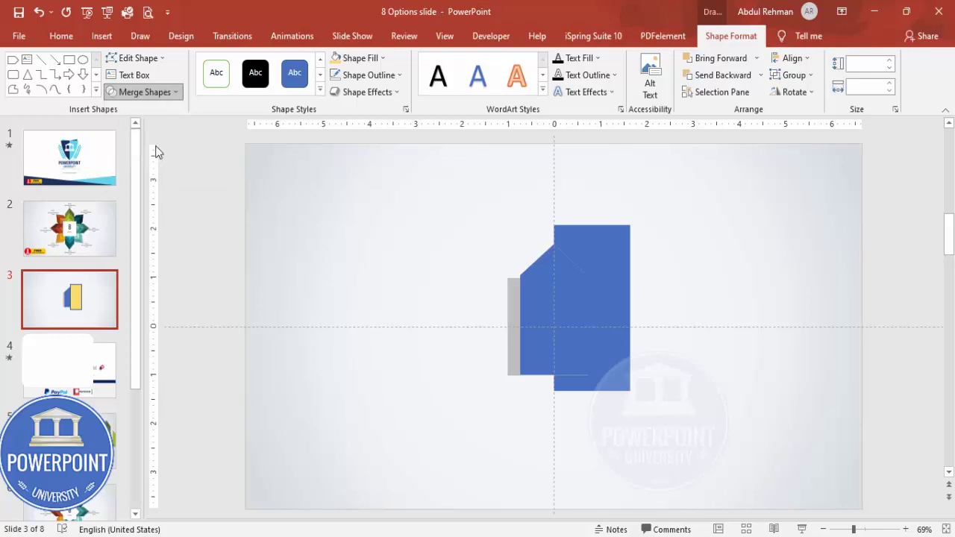
left_click(725, 323)
left_click_drag(629, 261, 723, 238)
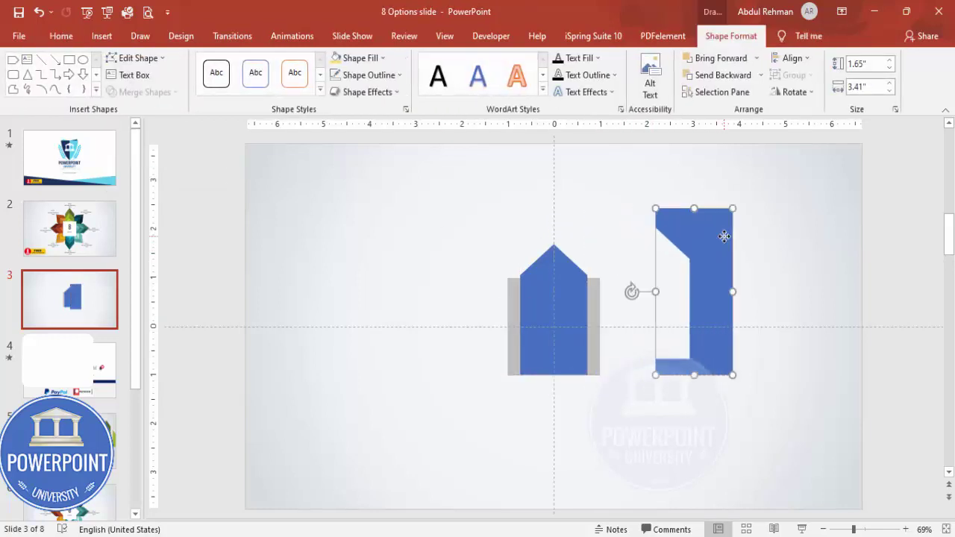
key("Delete")
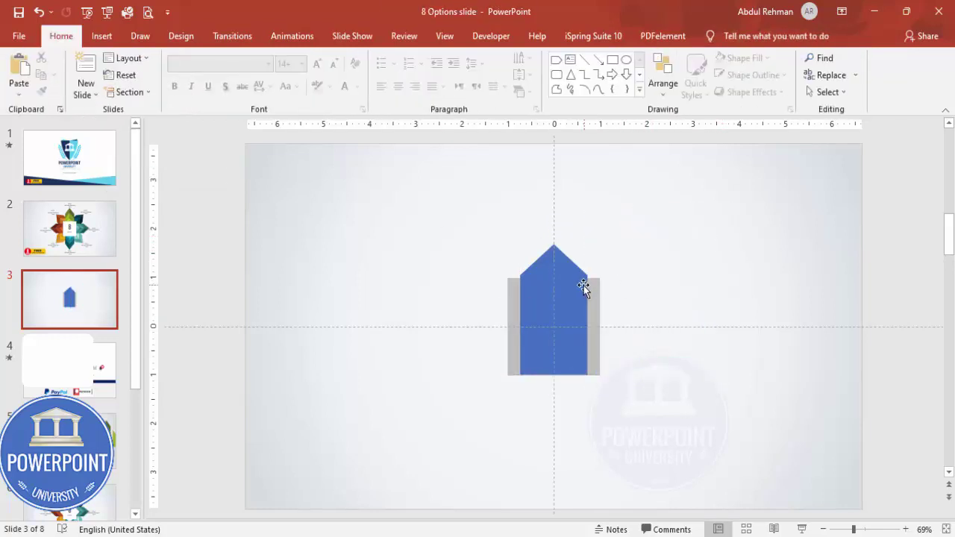
- Pull the right half aside to confirm the split, then undo the move
left_click(583, 286)
left_click_drag(583, 287, 631, 284)
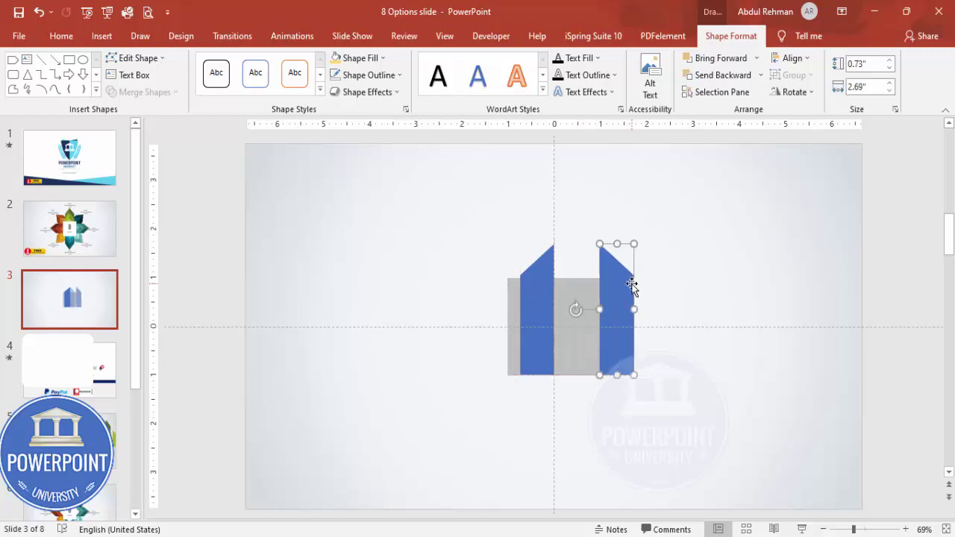
key("ctrl+z")
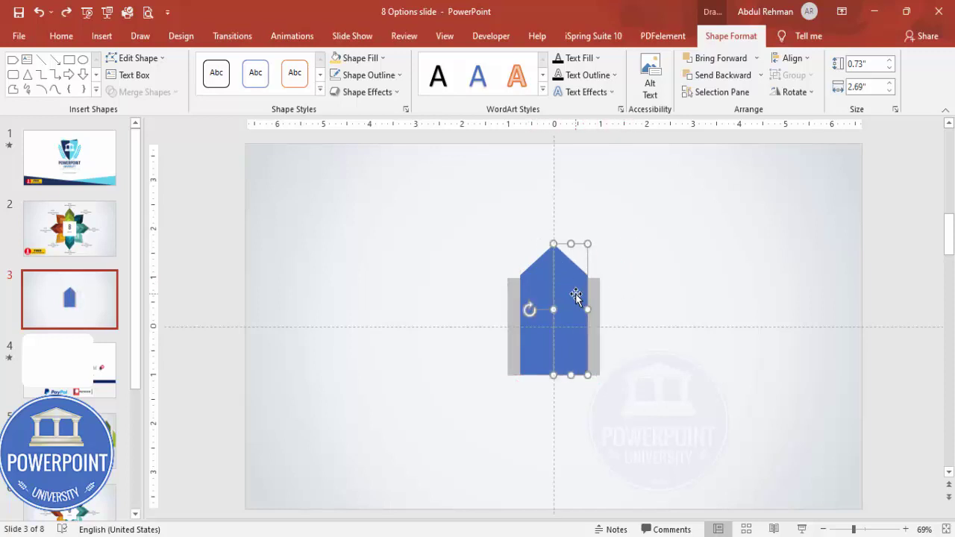
right_click(575, 293)
- Fill the arrow's right half with teal from the colour hexagon
left_click(636, 511)
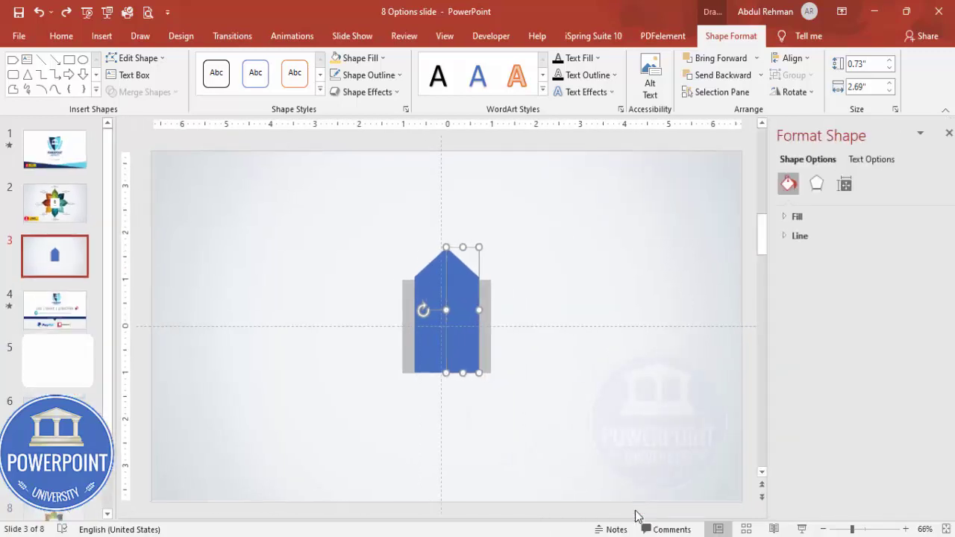
left_click(773, 215)
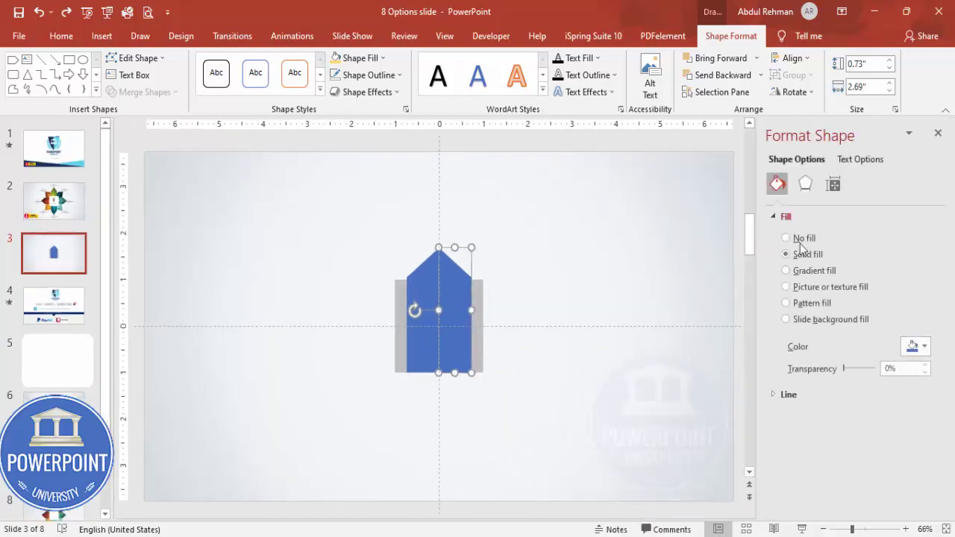
left_click(916, 346)
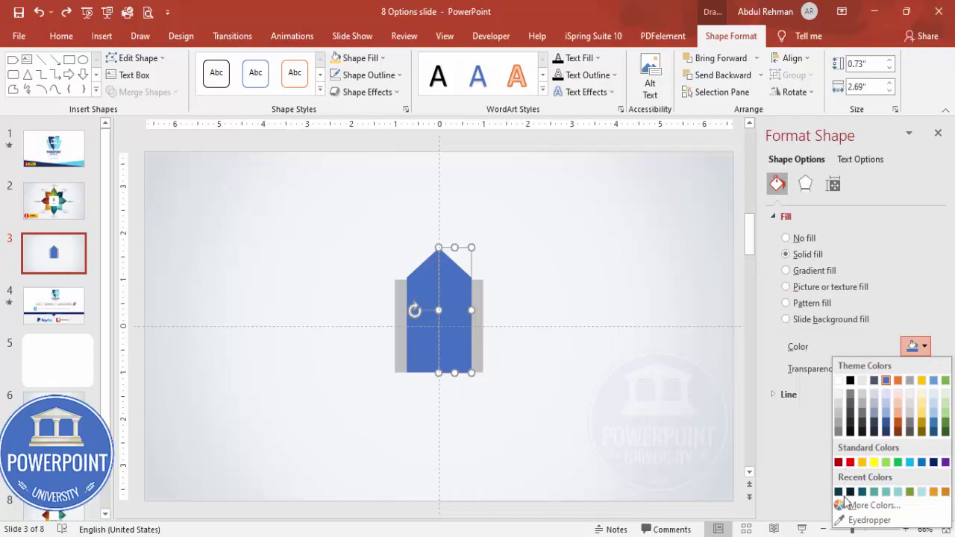
left_click(867, 508)
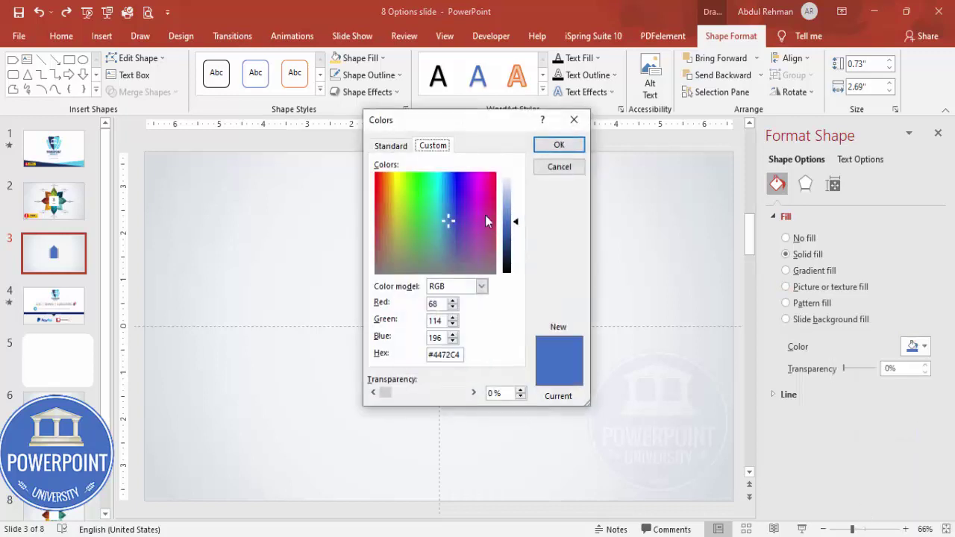
left_click(389, 145)
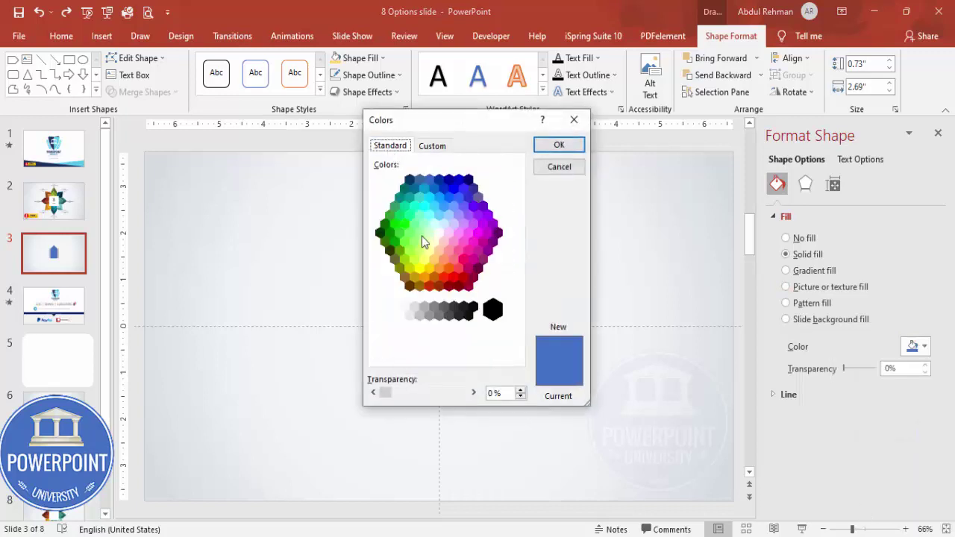
left_click(399, 198)
left_click(552, 145)
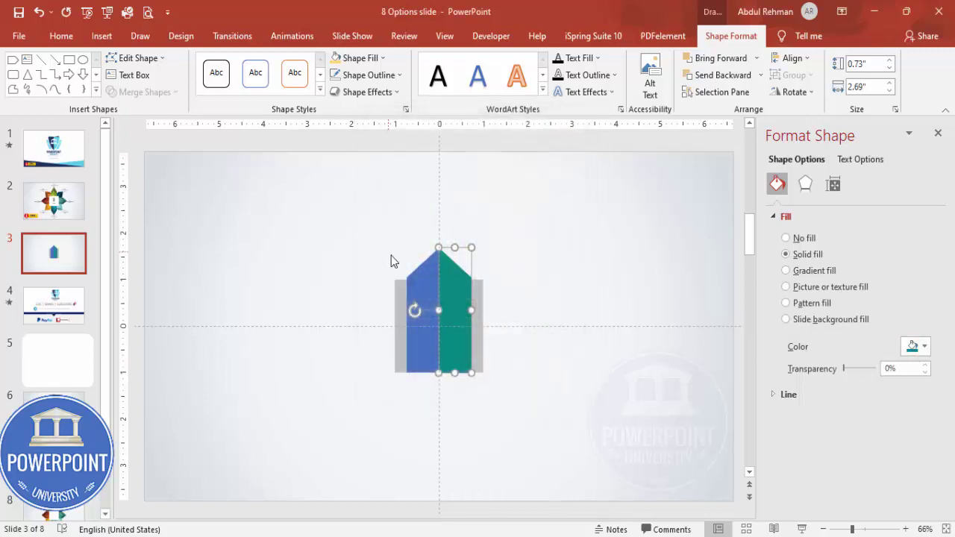
- Fill the left half a darker teal, then select both halves
left_click(431, 278)
left_click(916, 346)
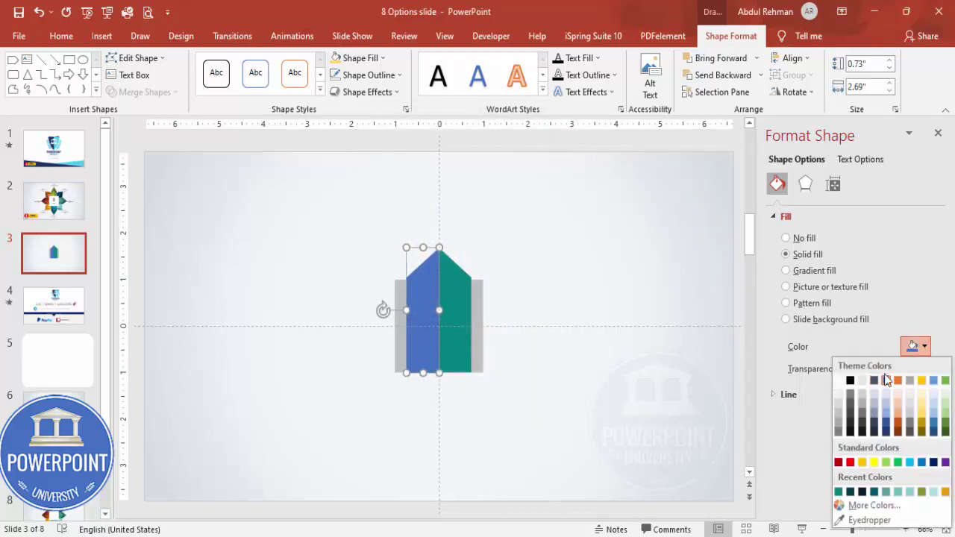
left_click(865, 502)
left_click(390, 146)
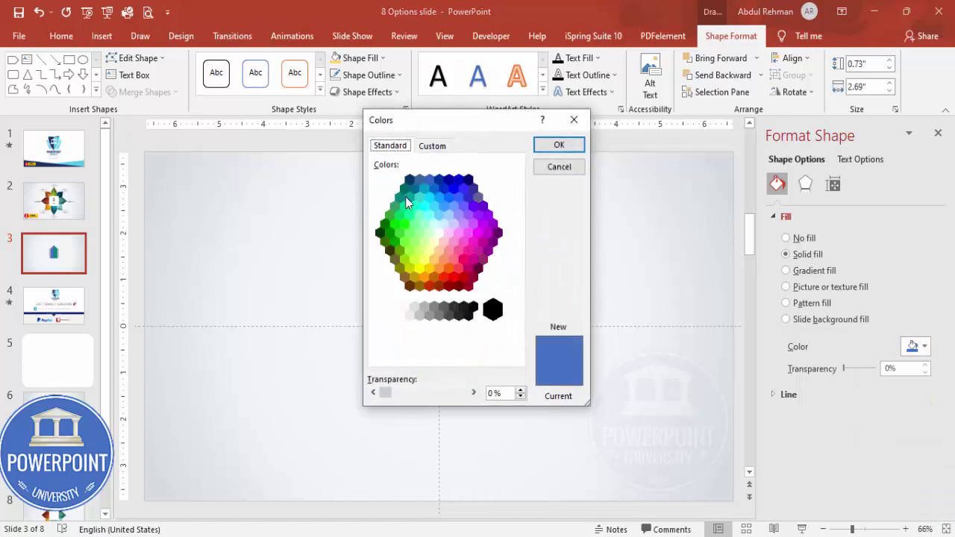
left_click(406, 201)
left_click(571, 146)
left_click(483, 277)
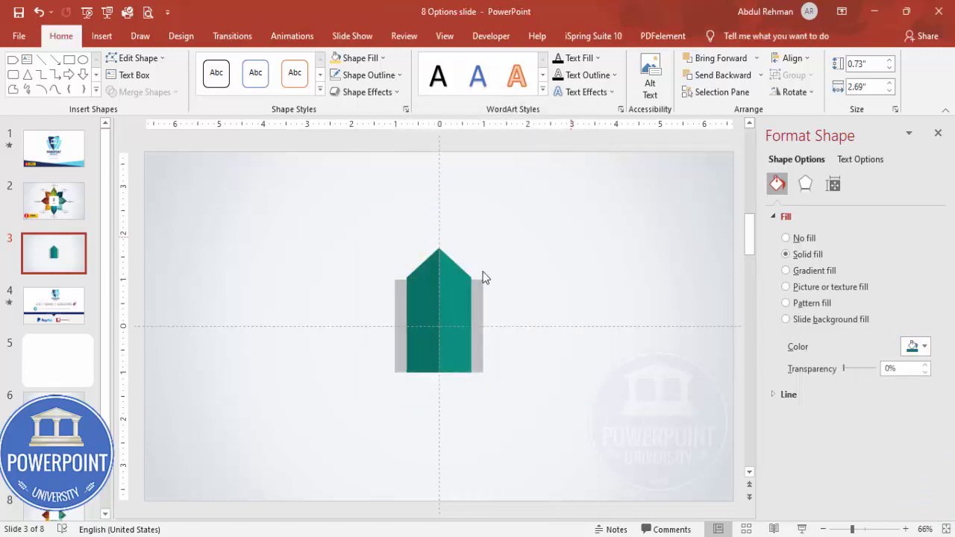
left_click(457, 287)
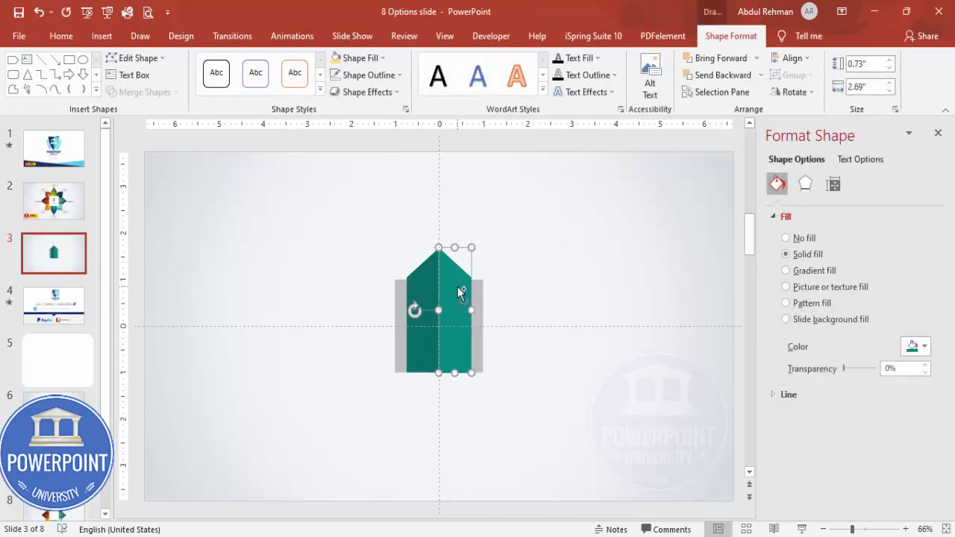
left_click(430, 288, "shift")
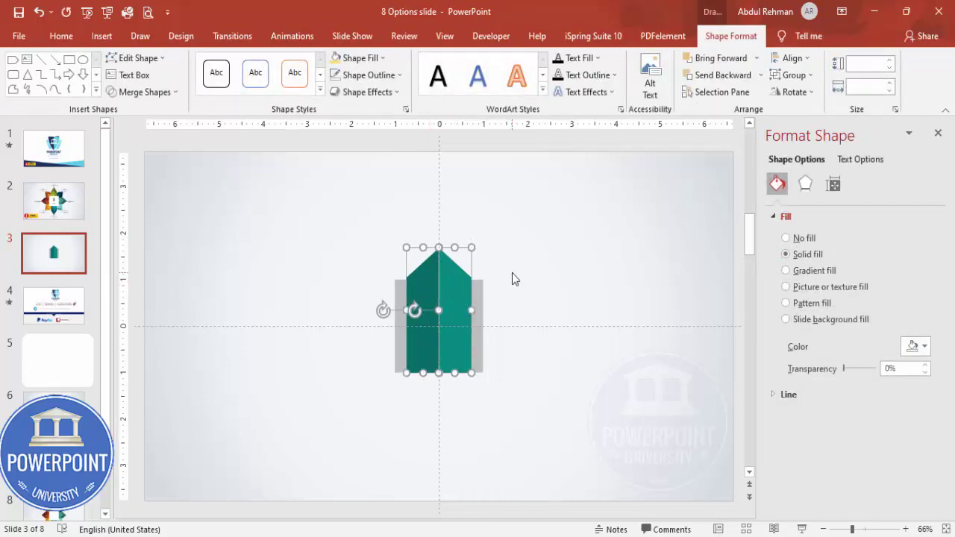
- Group the two teal halves with Ctrl+G and send them behind the grey square
key("ctrl+g")
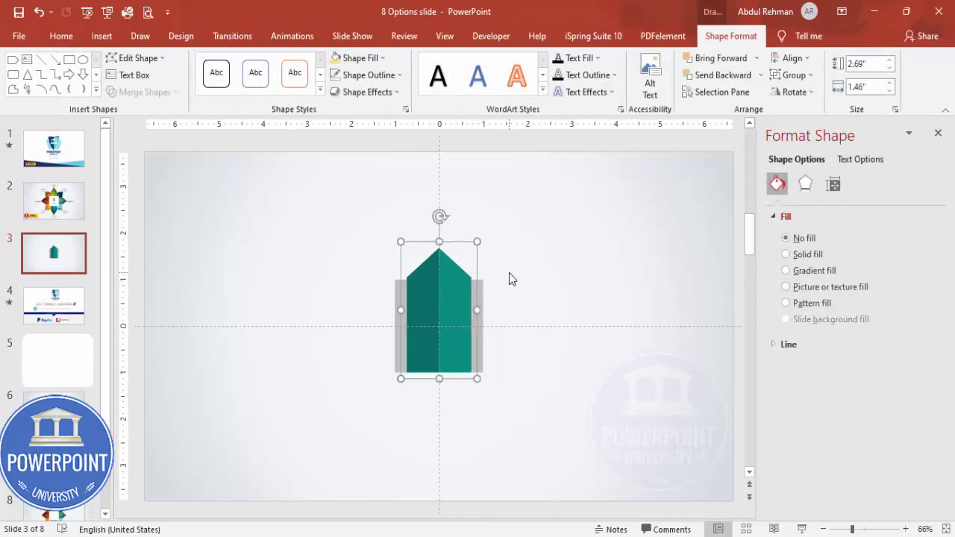
left_click(760, 76)
left_click(731, 110)
left_click(594, 216)
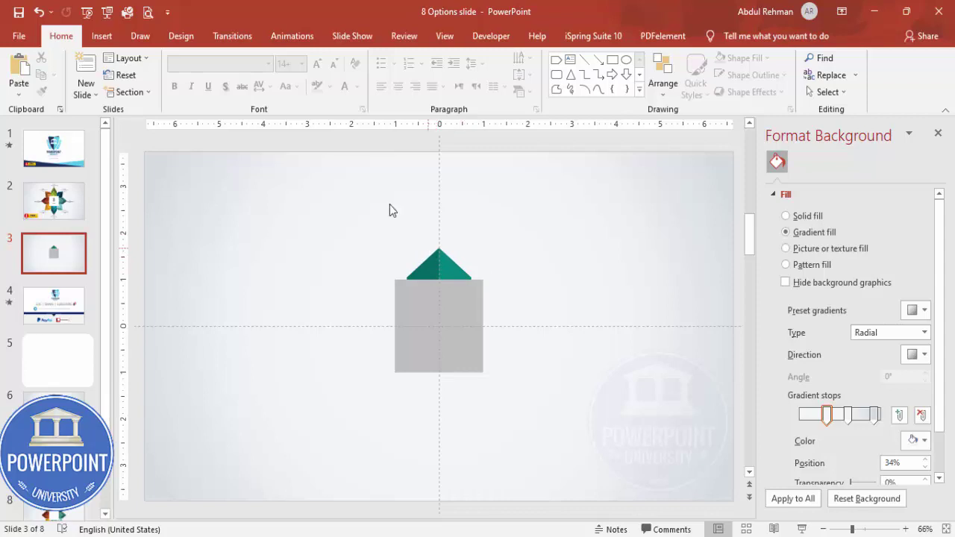
left_click(101, 36)
left_click(216, 96)
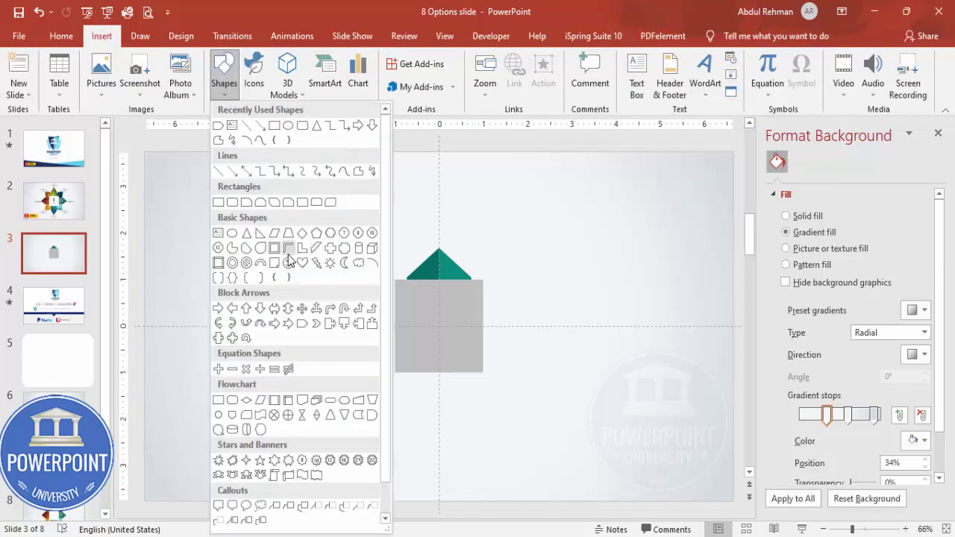
- Draw a pentagon arrow with no outline and a black fill at 70% transparency
left_click(302, 323)
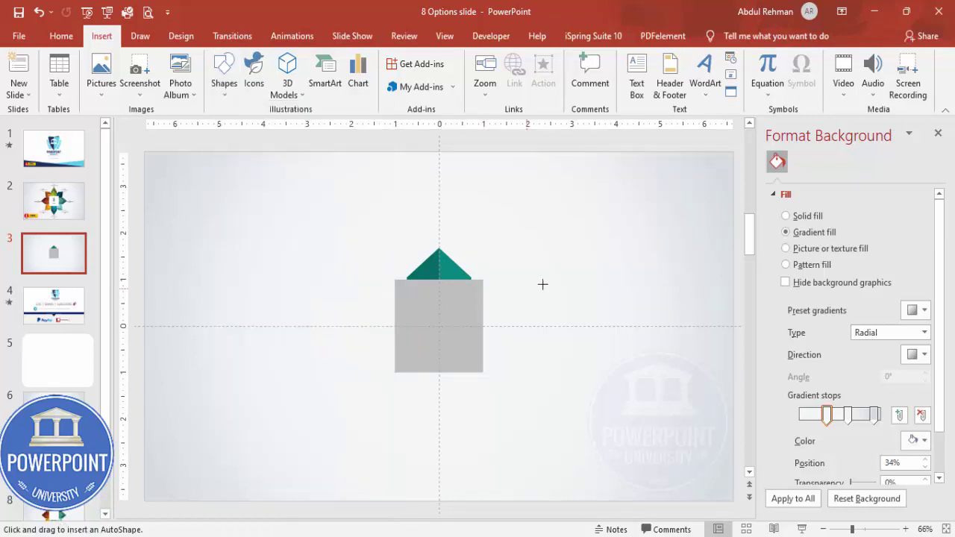
left_click_drag(500, 240, 575, 306)
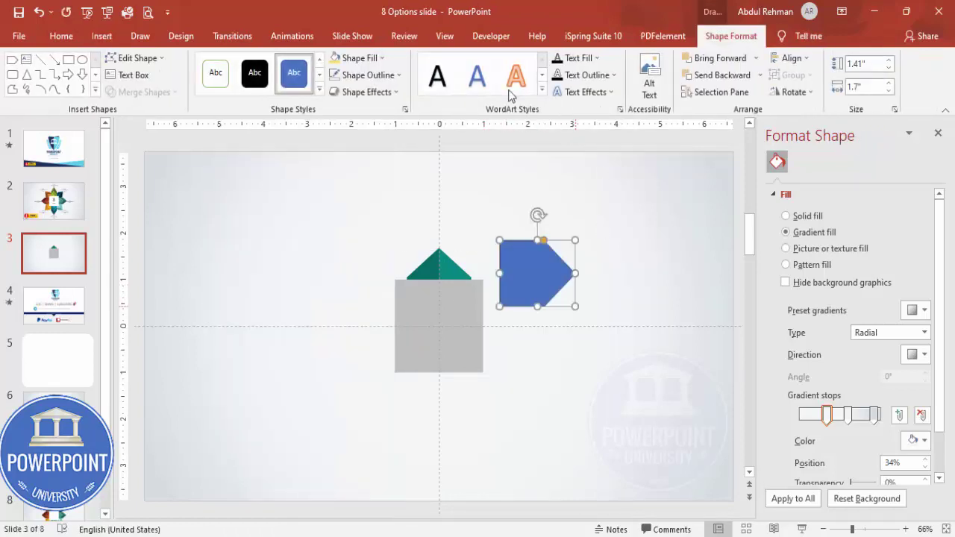
left_click(373, 74)
left_click(356, 235)
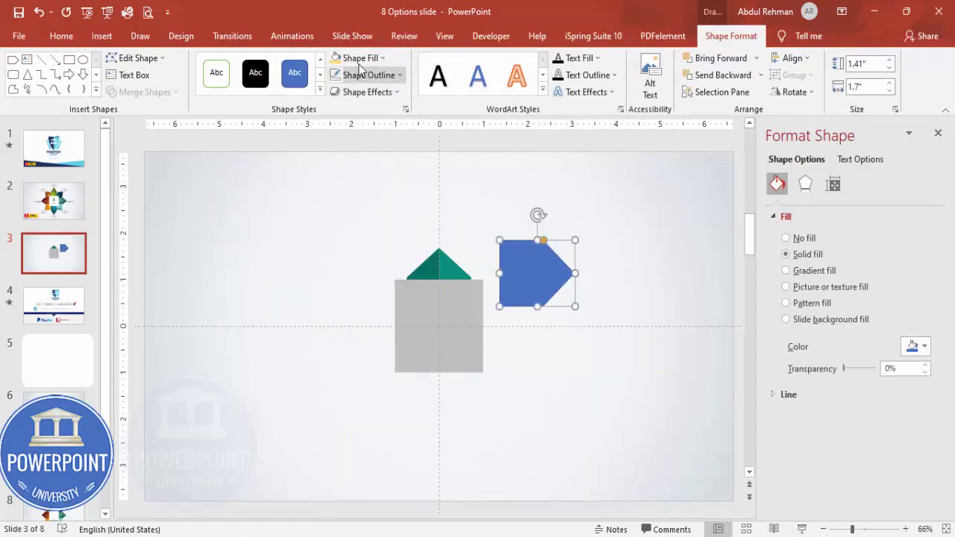
left_click(359, 58)
left_click(346, 91)
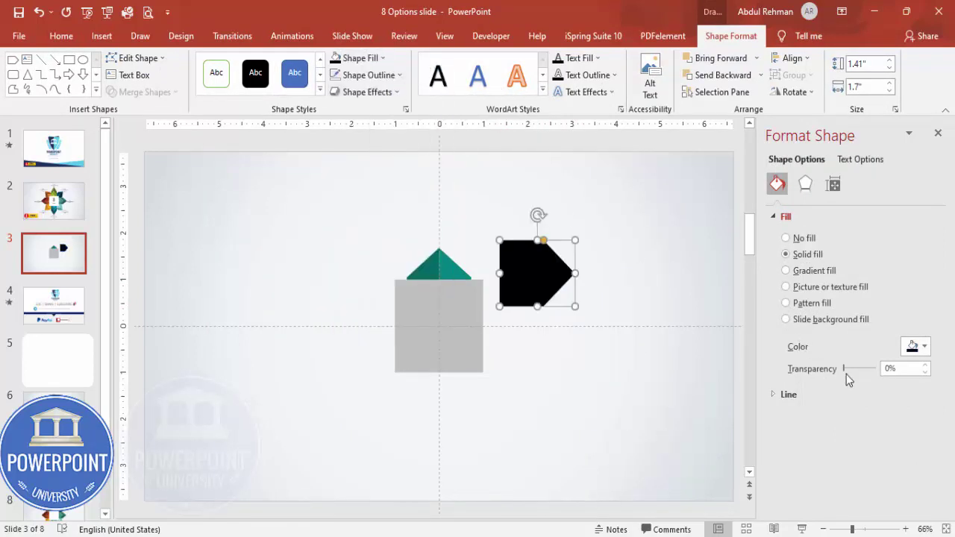
left_click_drag(842, 369, 865, 368)
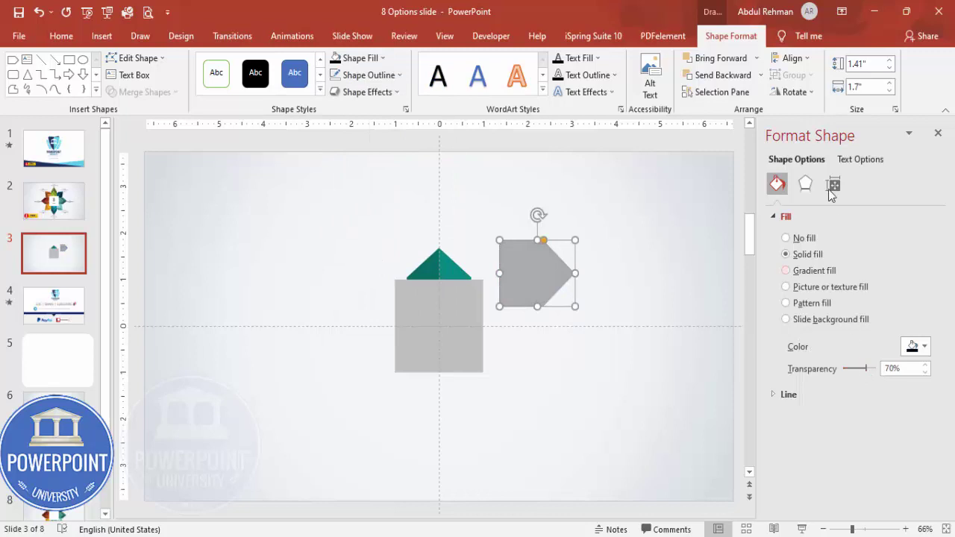
- Rotate the black pentagon to point up and move it onto the teal tip
left_click(795, 92)
left_click(824, 129)
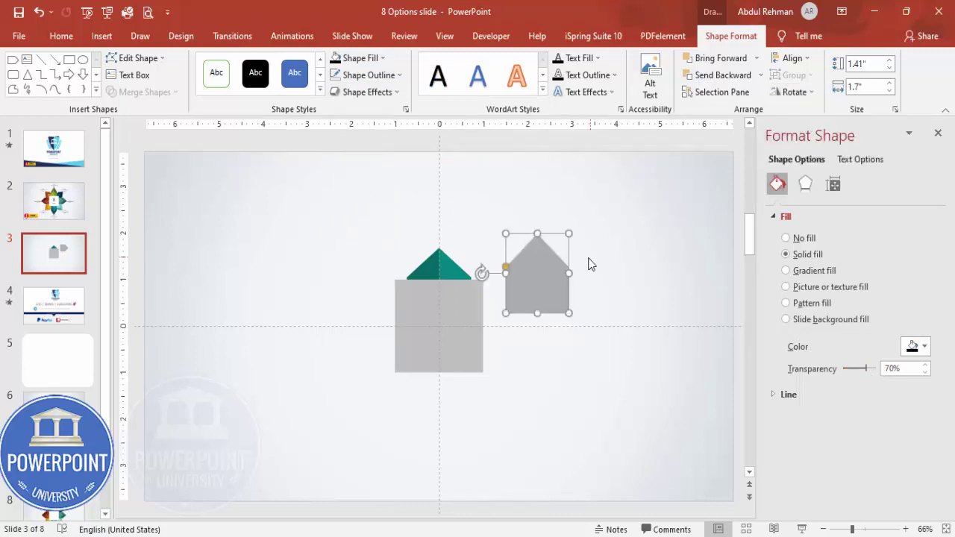
left_click_drag(554, 283, 413, 280)
- Narrow the translucent pentagon to 1.14" and reshape its point and sides
left_click(411, 281)
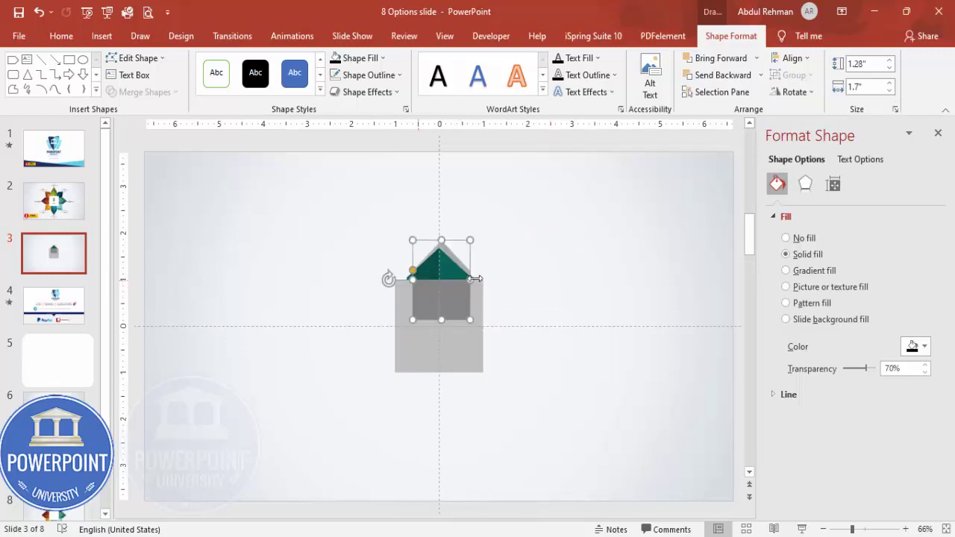
left_click_drag(470, 280, 464, 279)
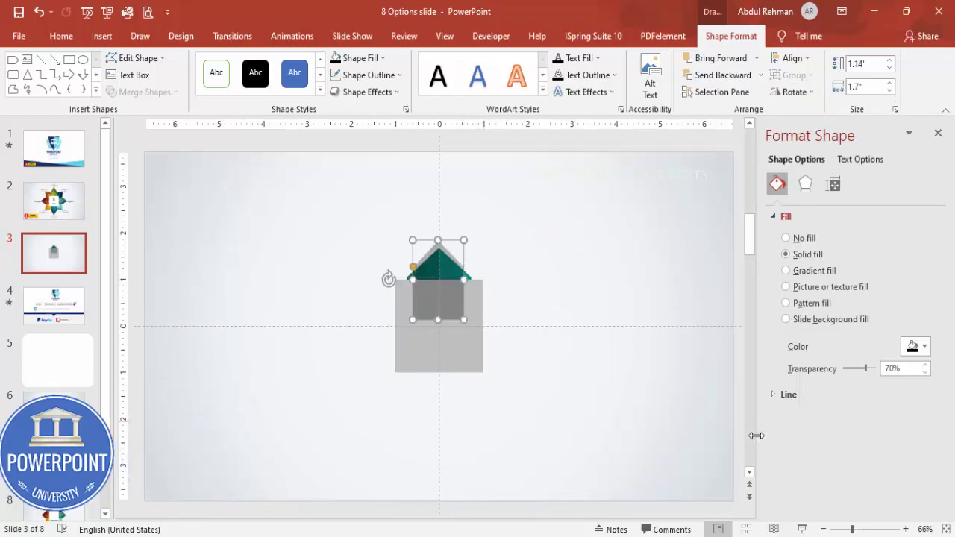
left_click(878, 530)
left_click_drag(447, 202, 446, 206)
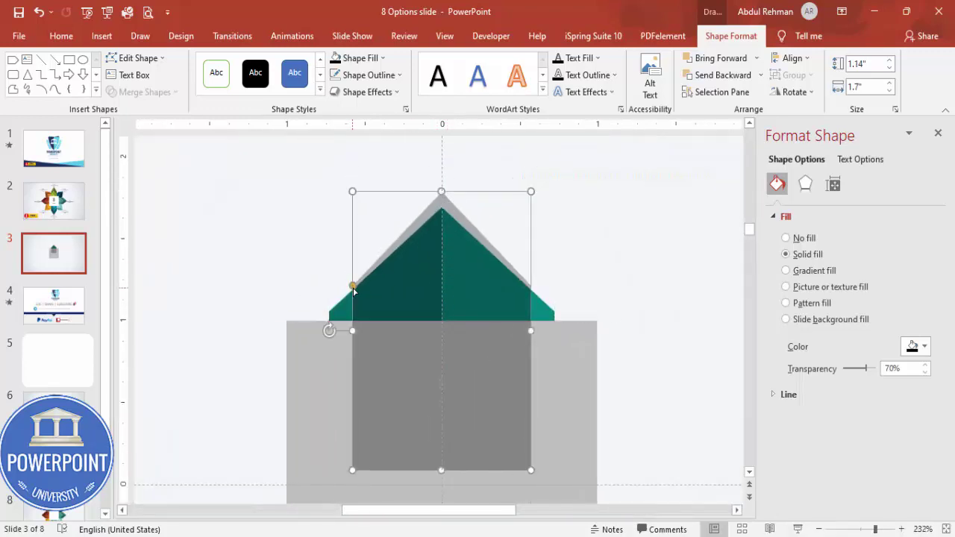
left_click_drag(353, 286, 354, 293)
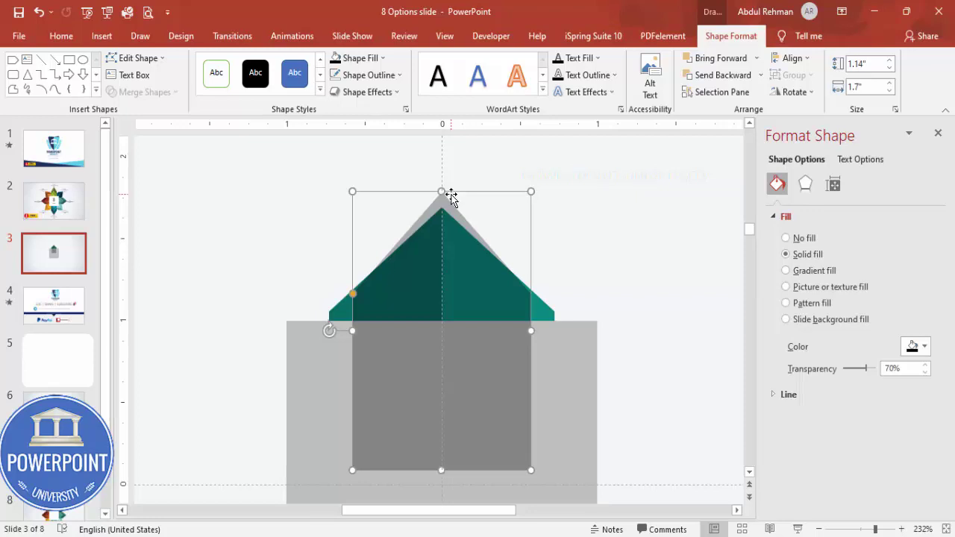
left_click_drag(451, 196, 451, 189)
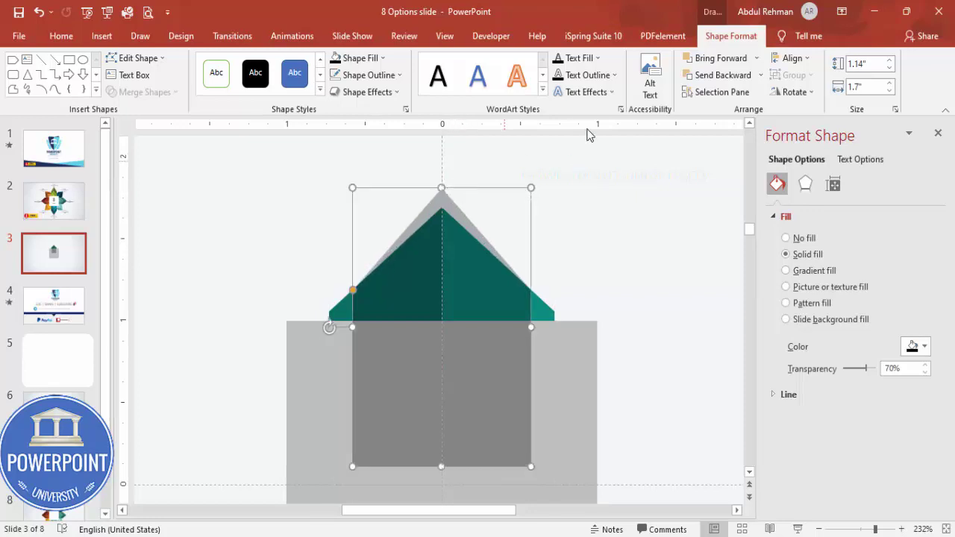
- Send the translucent pentagon to the back and group it with the teal tip
left_click(760, 75)
left_click(734, 113)
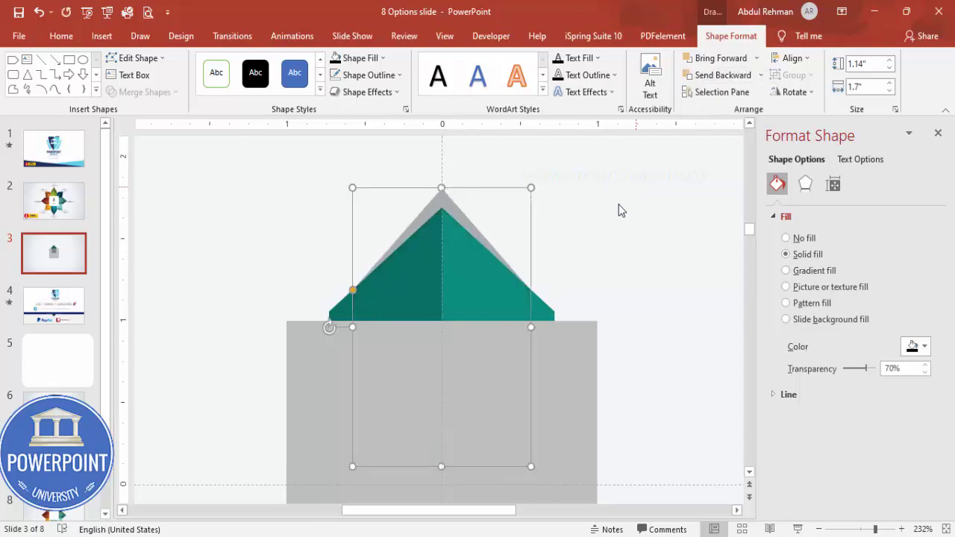
left_click(477, 255, "shift")
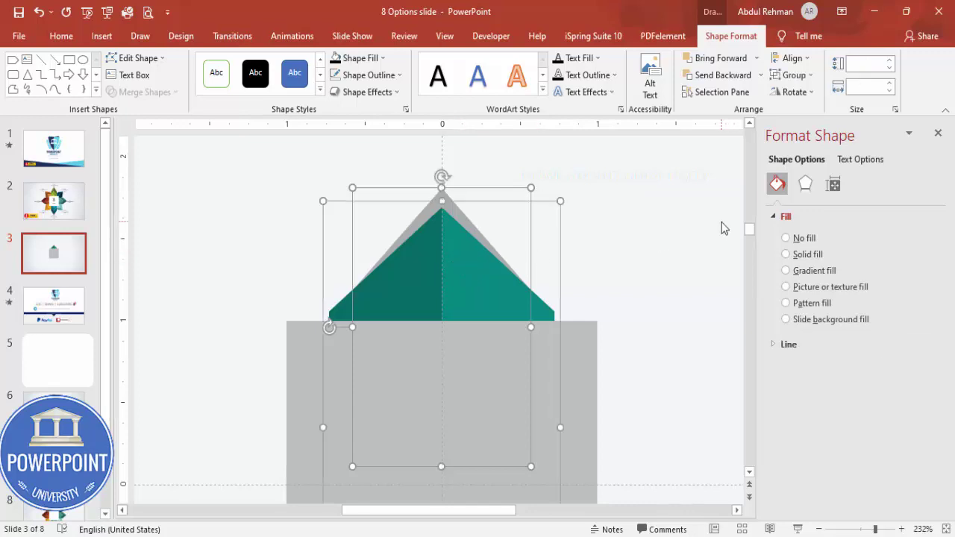
key("ctrl+g")
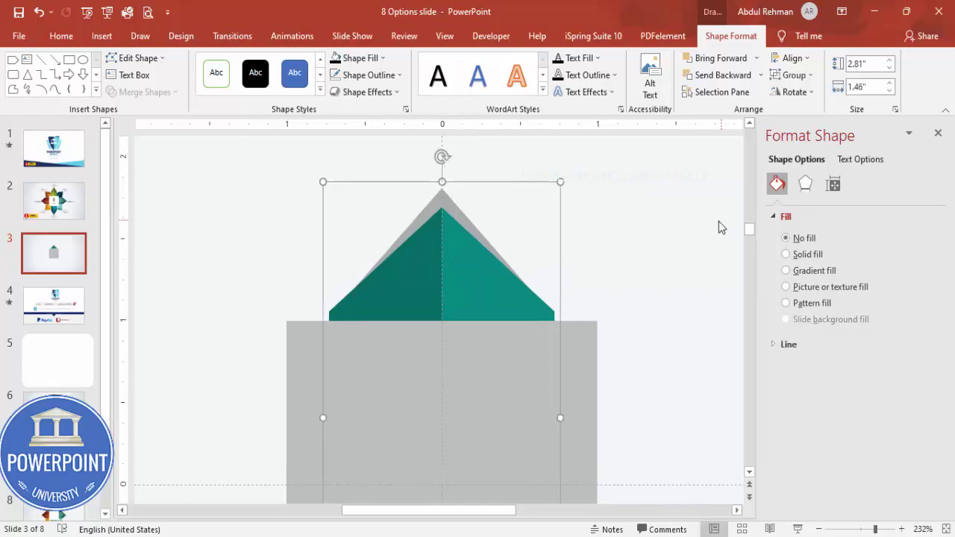
left_click(944, 528)
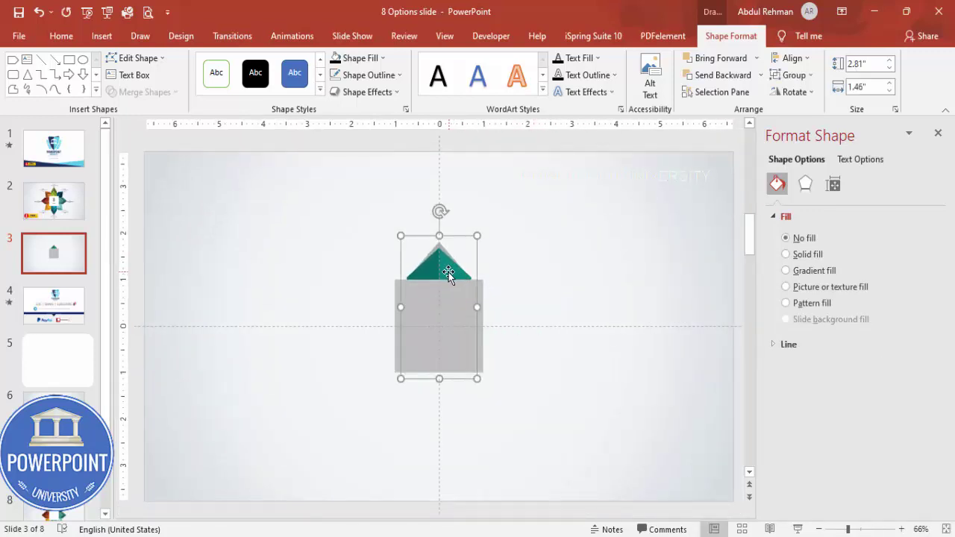
- Copy the arrow-tip group to the right and fill its left half medium green
mouse_move(447, 273)
left_mouse_down()
mouse_move(452, 288)
mouse_move(556, 261)
left_mouse_up()
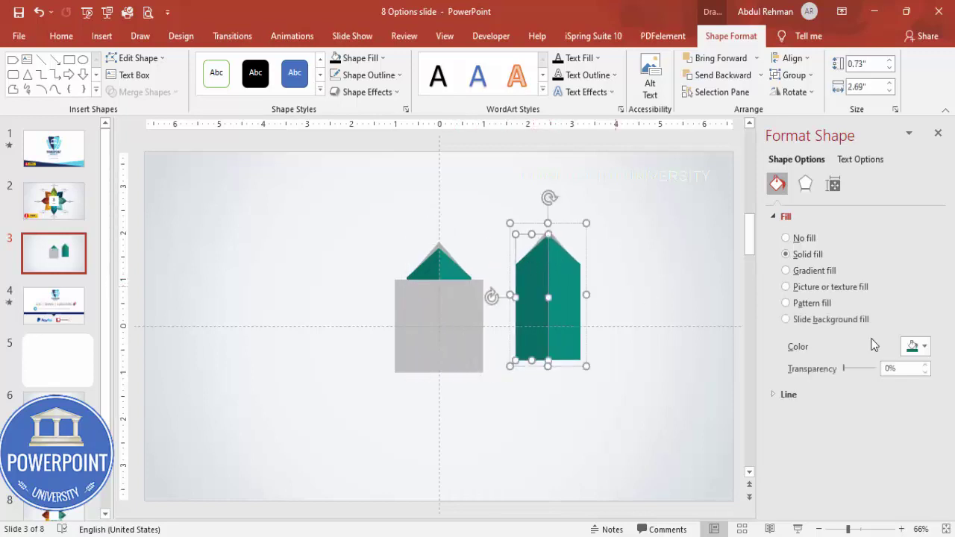
left_click(917, 346)
left_click(880, 511)
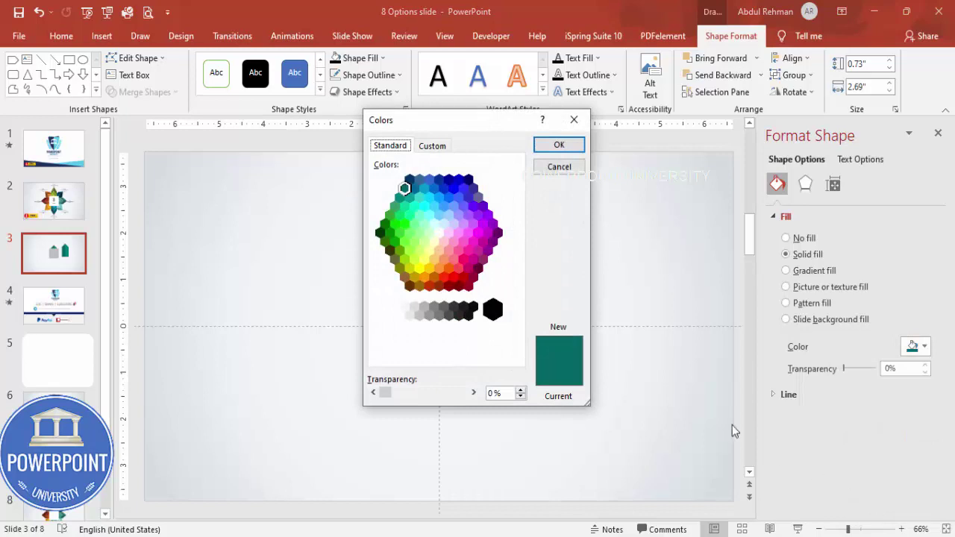
left_click(403, 206)
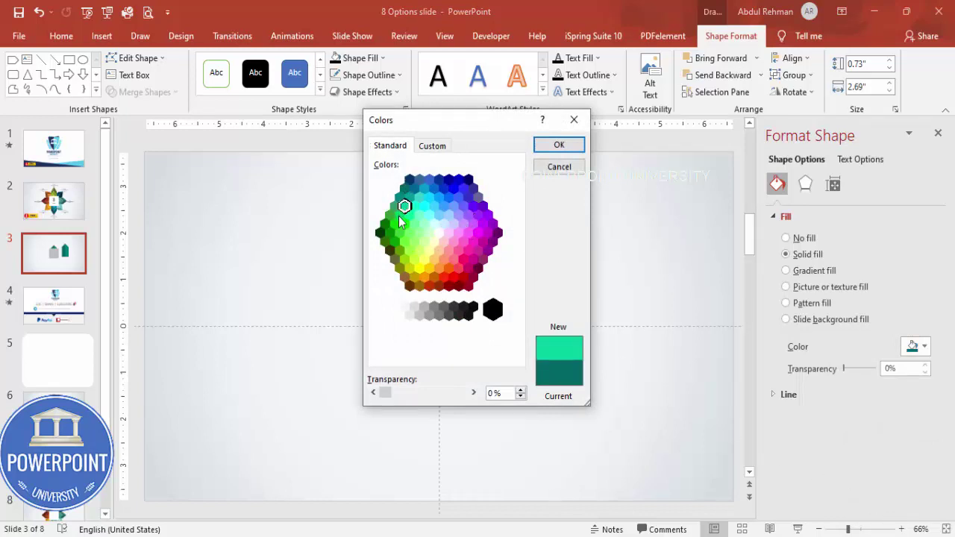
left_click(395, 206)
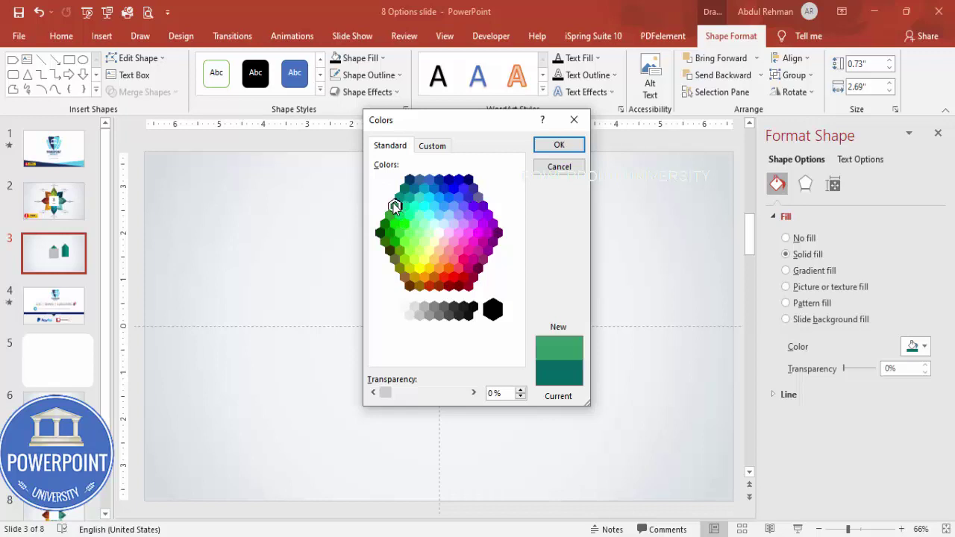
left_click(565, 145)
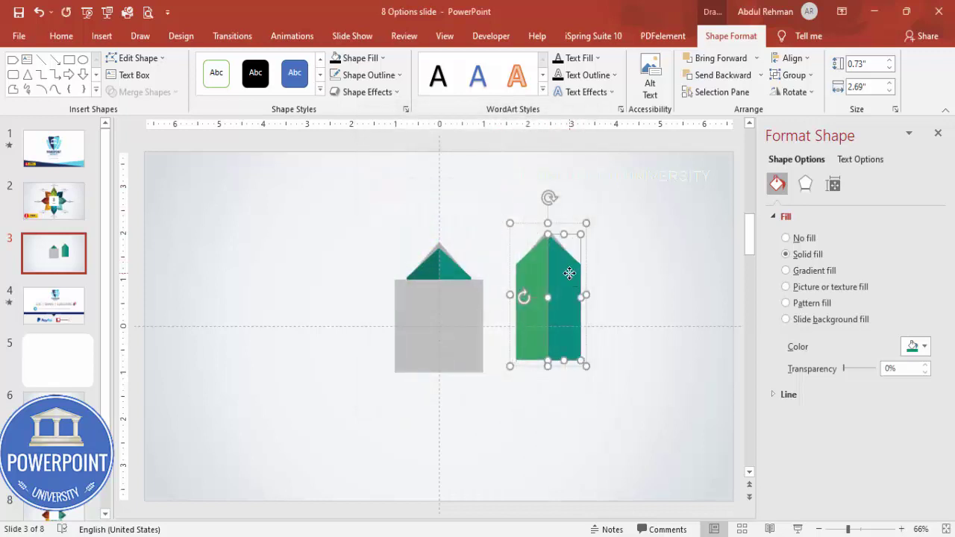
- Fill the copy's right half bright green-teal
left_click(916, 346)
left_click(858, 503)
left_click(405, 208)
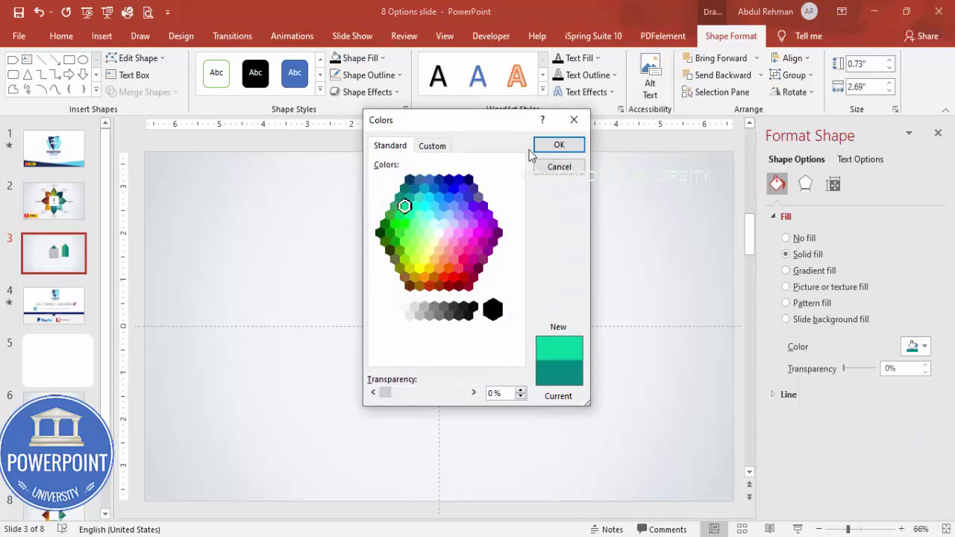
left_click(558, 145)
left_click(619, 230)
- Stack the green tip above the teal one behind the grey square, then copy it right
left_click(543, 284)
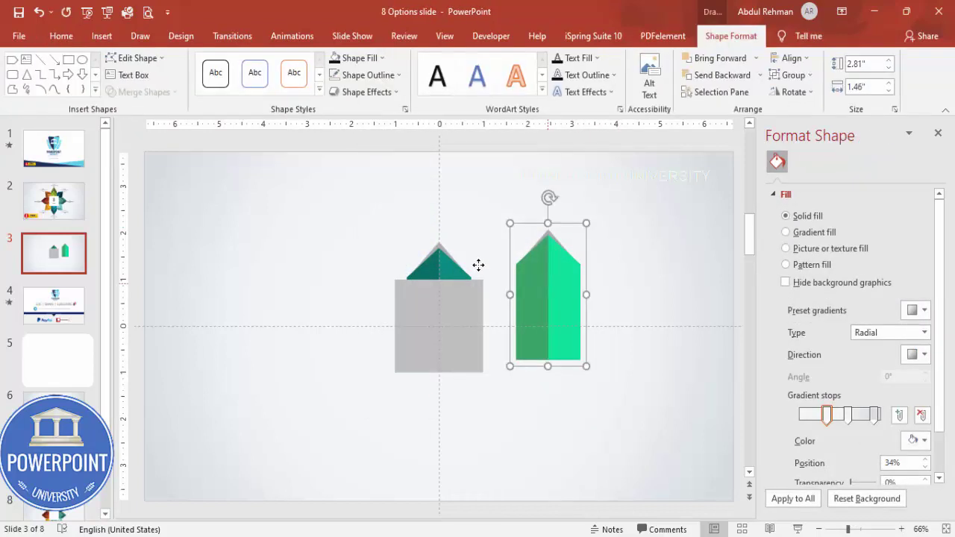
left_click_drag(478, 265, 452, 238)
left_click(760, 75)
left_click(746, 93)
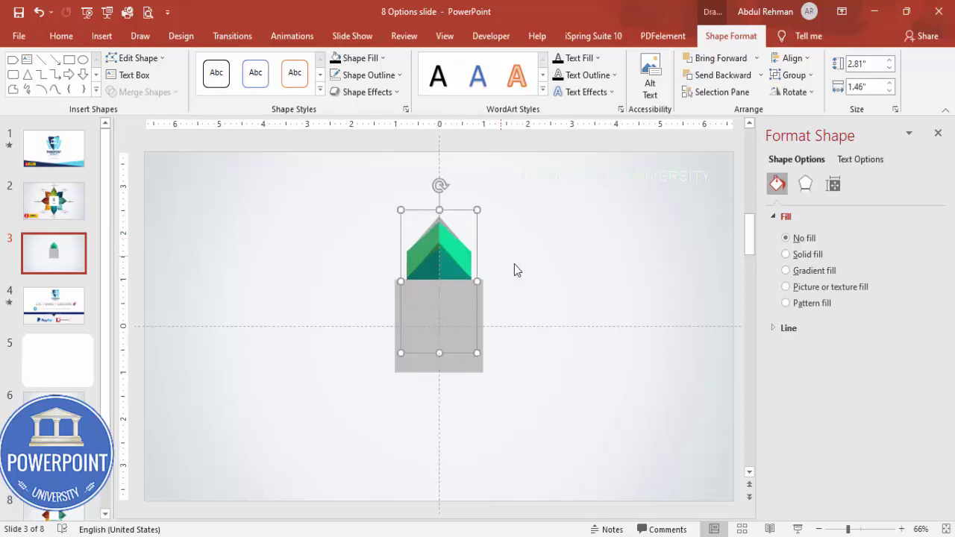
key("ctrl+z")
key("ctrl+z")
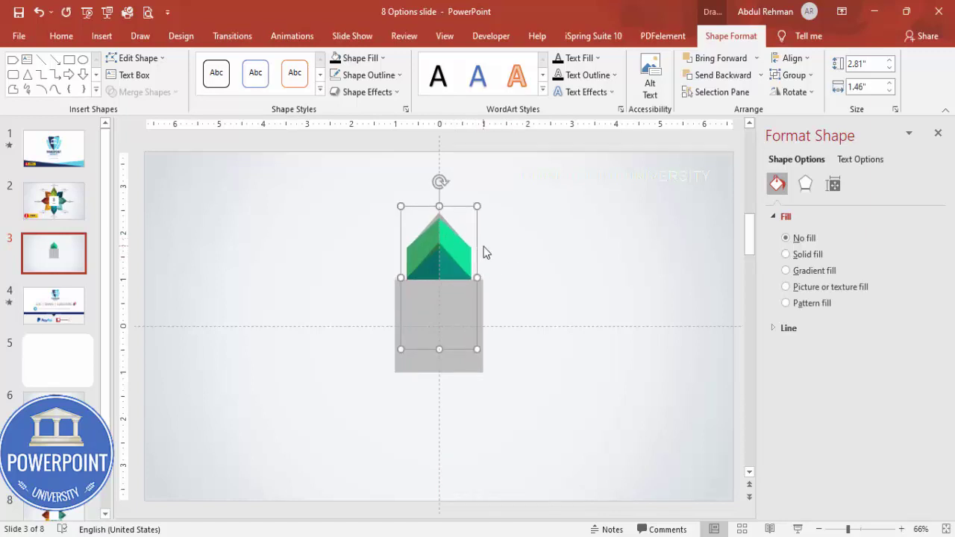
left_click_drag(462, 258, 618, 260)
- Fill the copied arrow tip's left half with bright green from More Colors
left_click(605, 261)
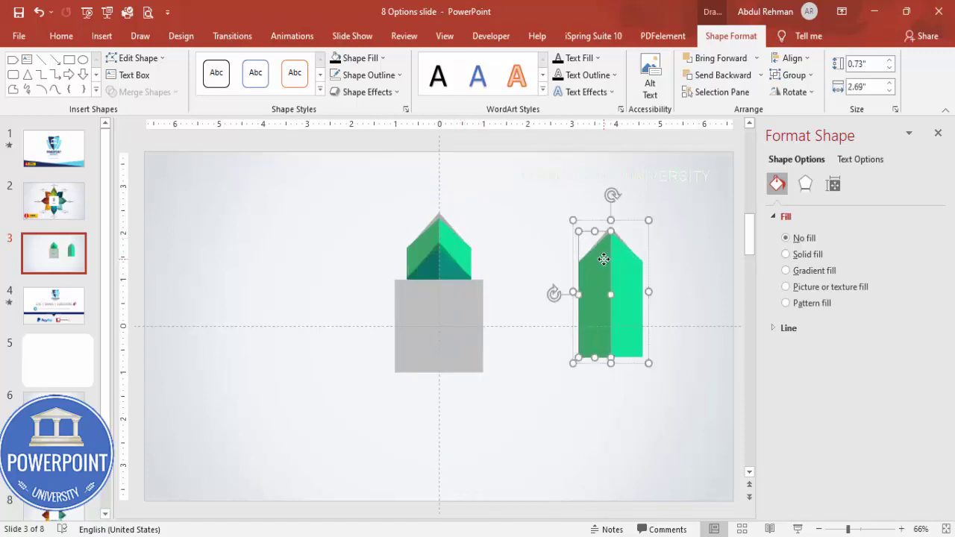
left_click(913, 347)
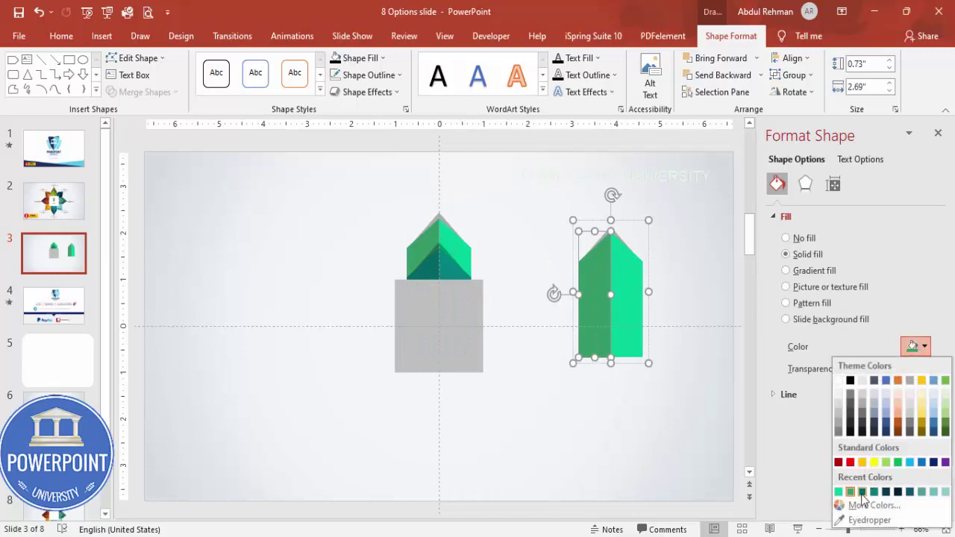
left_click(868, 520)
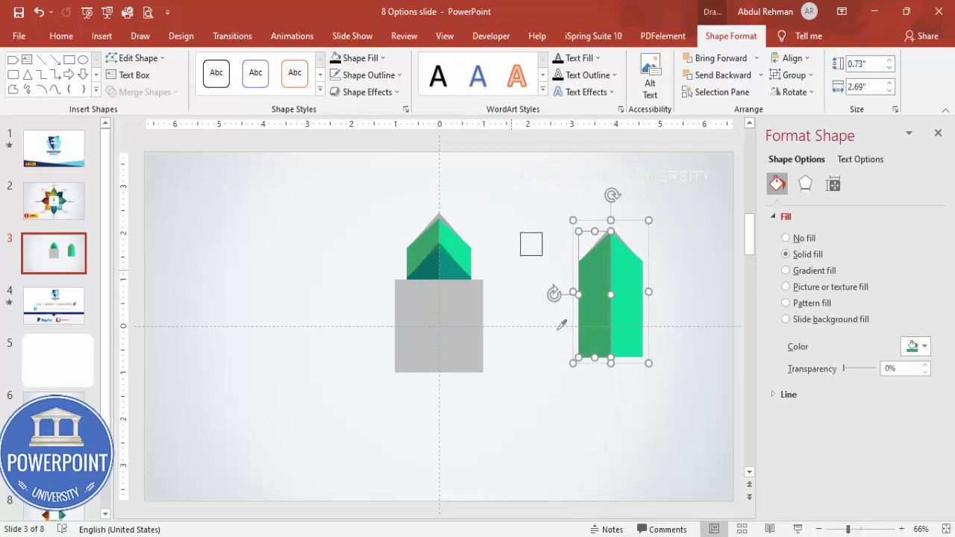
key("Escape")
key("Escape")
left_click(600, 295)
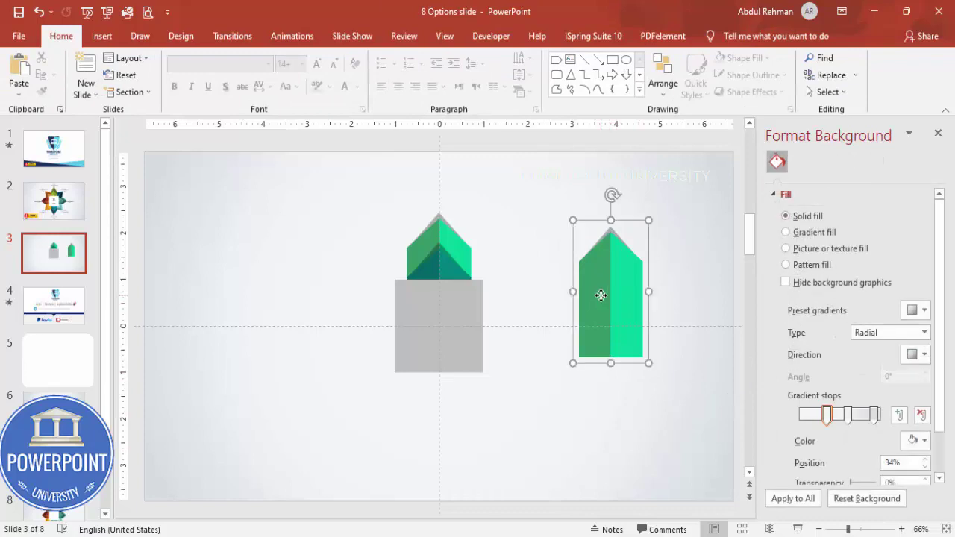
left_click(601, 296)
left_click(914, 347)
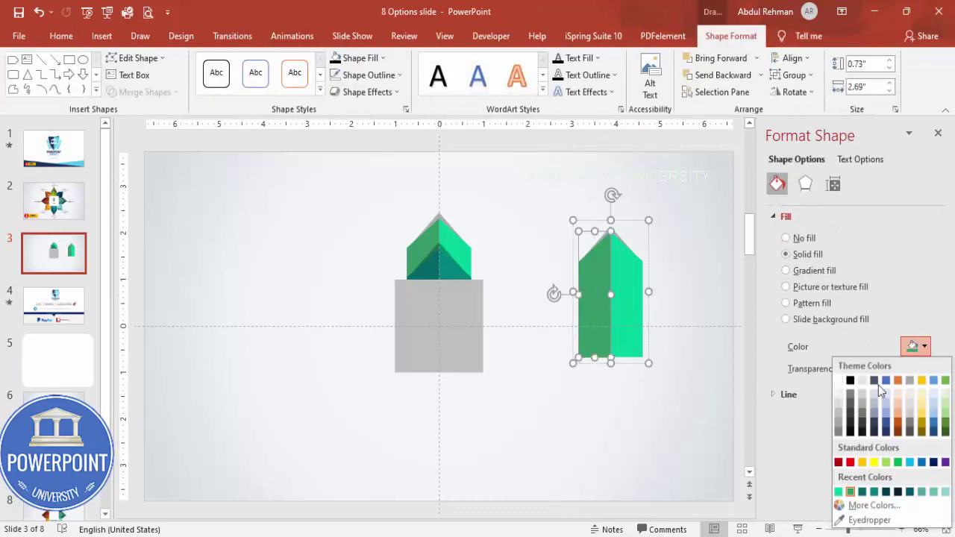
left_click(871, 506)
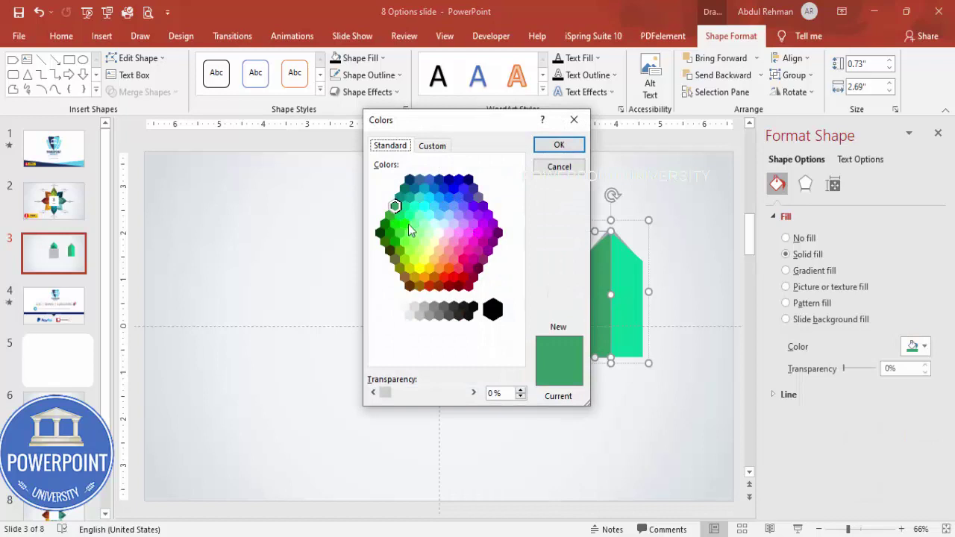
left_click(402, 241)
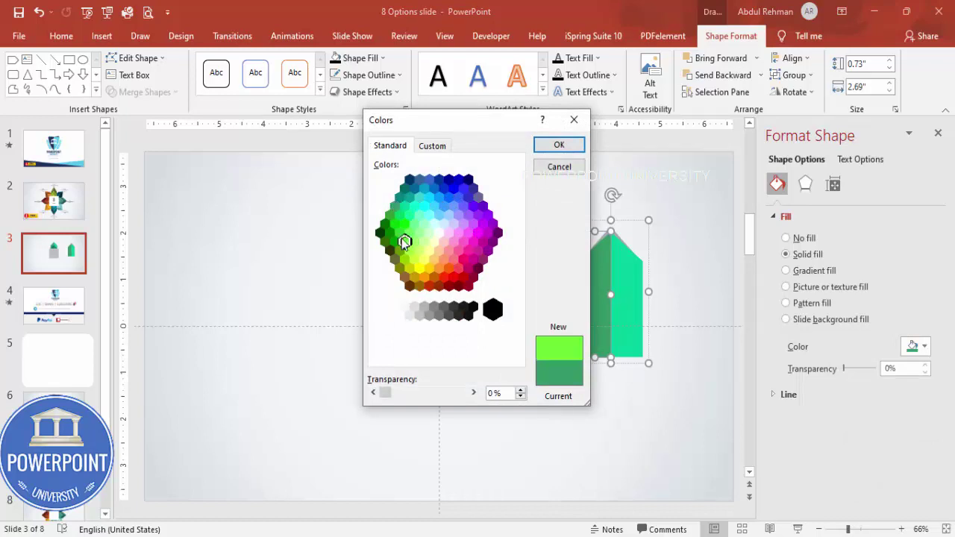
left_click(399, 233)
left_click(555, 145)
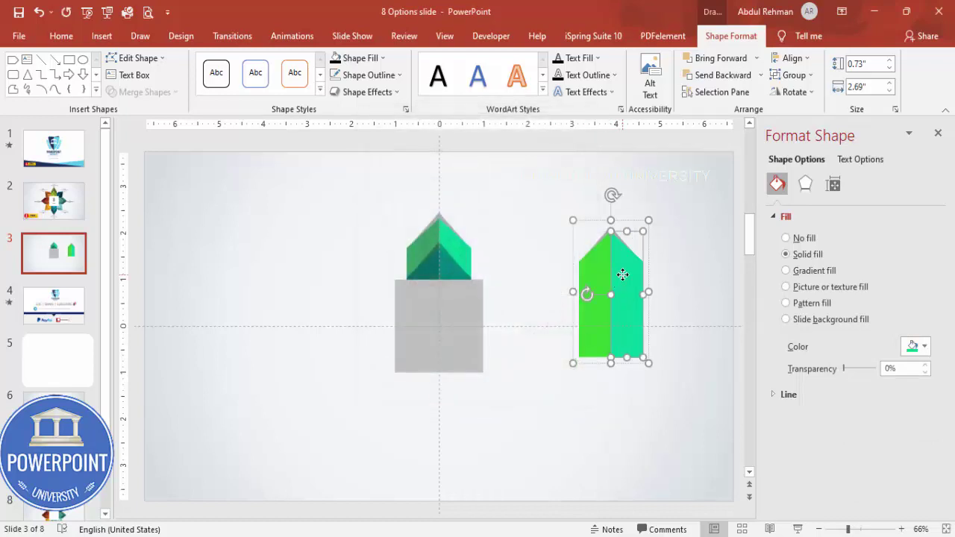
- Fill the copied tip's right half with a lighter green
left_click(924, 346)
left_click(866, 505)
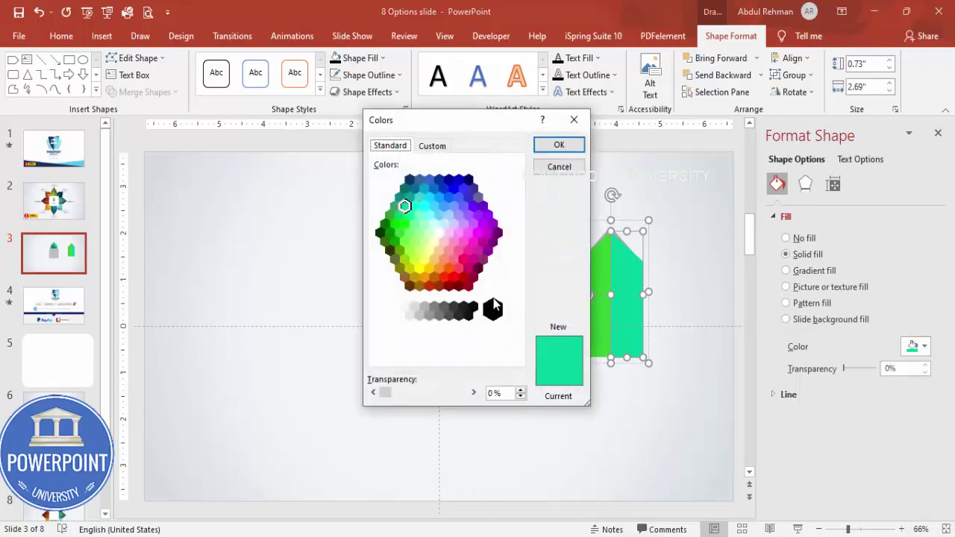
left_click(414, 226)
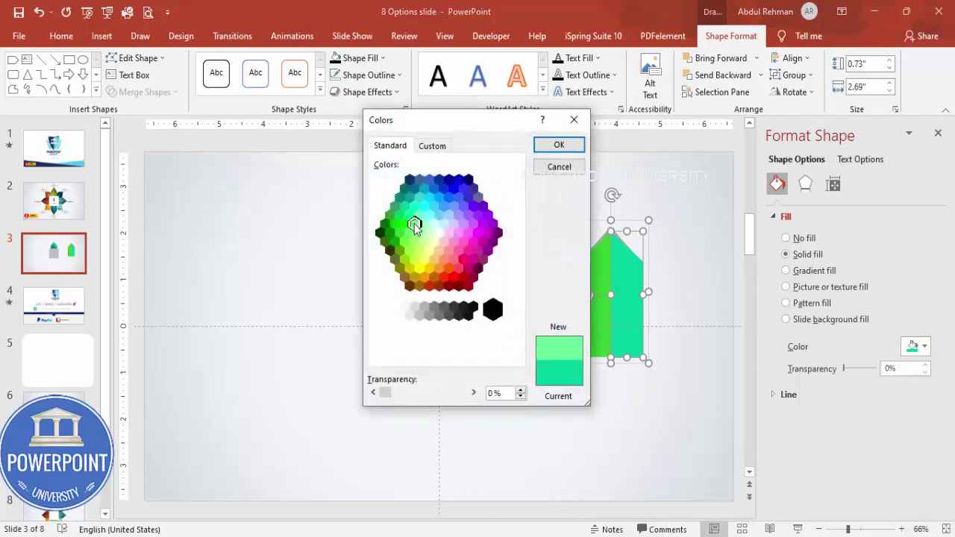
left_click(559, 144)
- Move the green tip onto the centre stack, send it backward, then select all shapes
left_click(639, 242)
left_click_drag(618, 298, 444, 255)
left_click(760, 74)
left_click(716, 109)
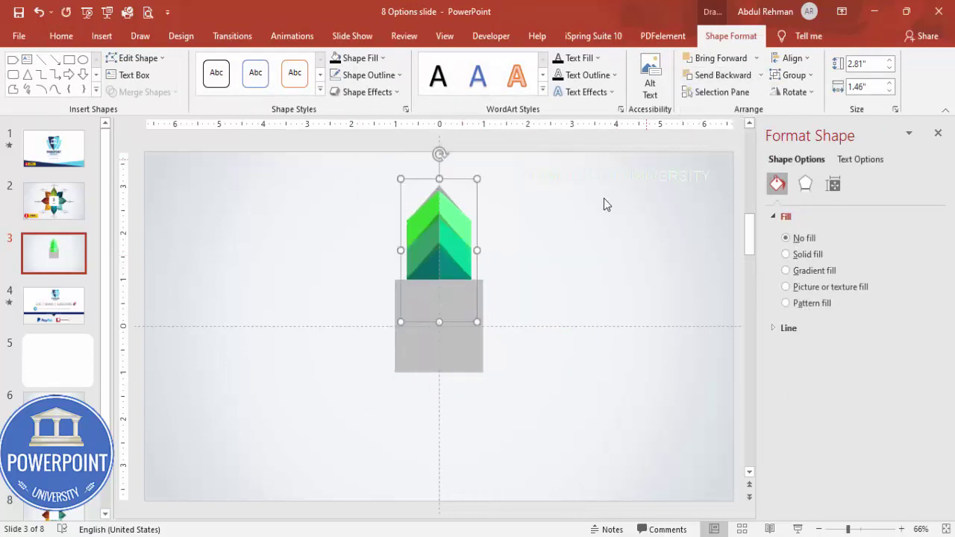
left_click(582, 220)
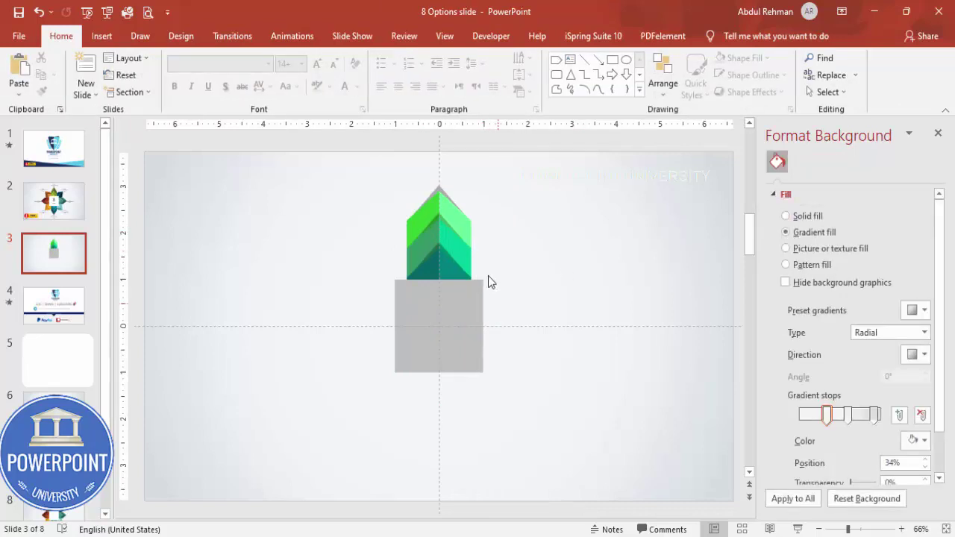
left_click_drag(367, 168, 551, 407)
- Group the arrow pieces, rotate a copy 90° left, and place it left of the grey square
left_click(485, 306, "shift")
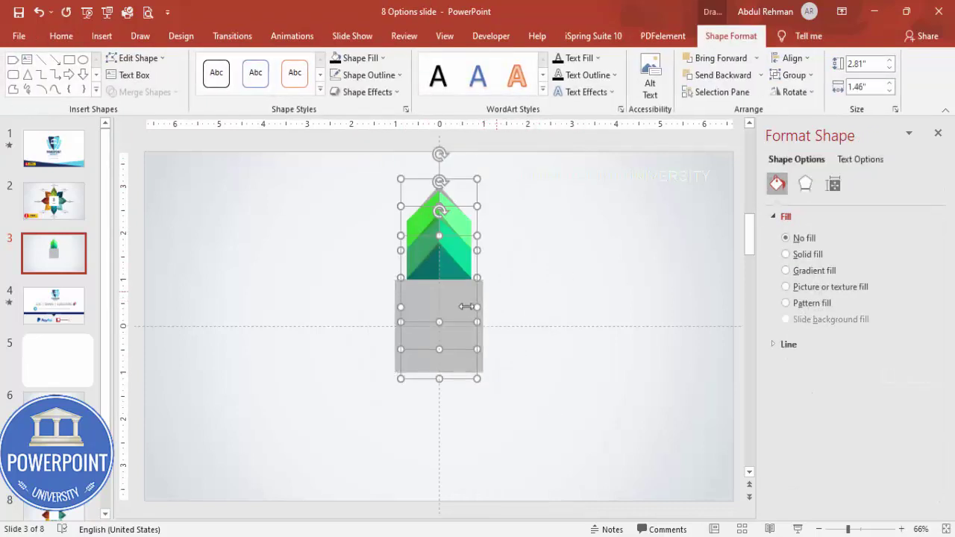
key("ctrl+g")
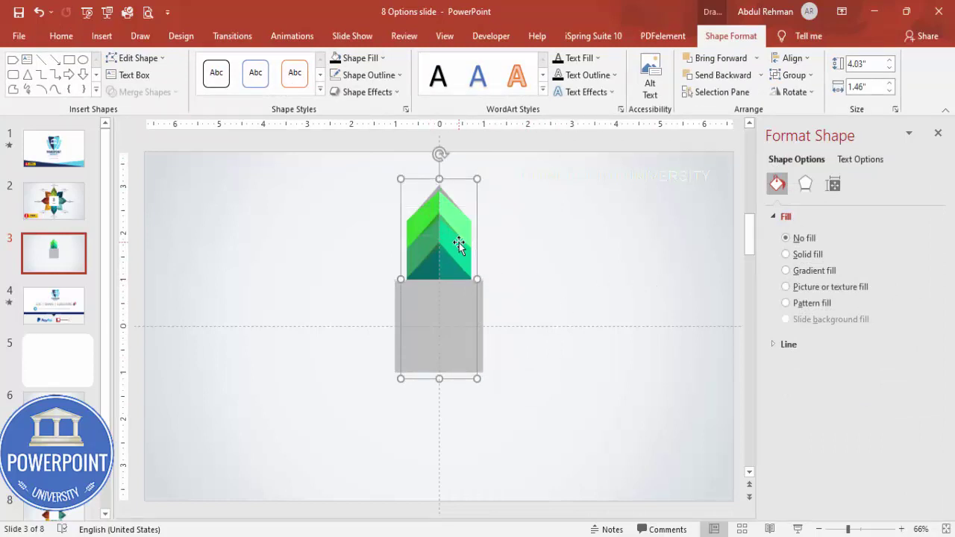
key("ctrl+z")
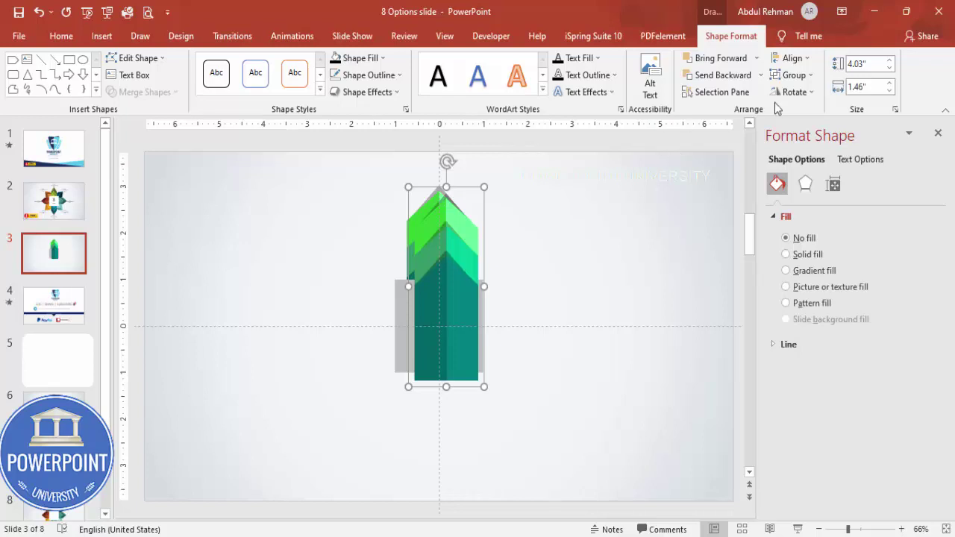
left_click(790, 92)
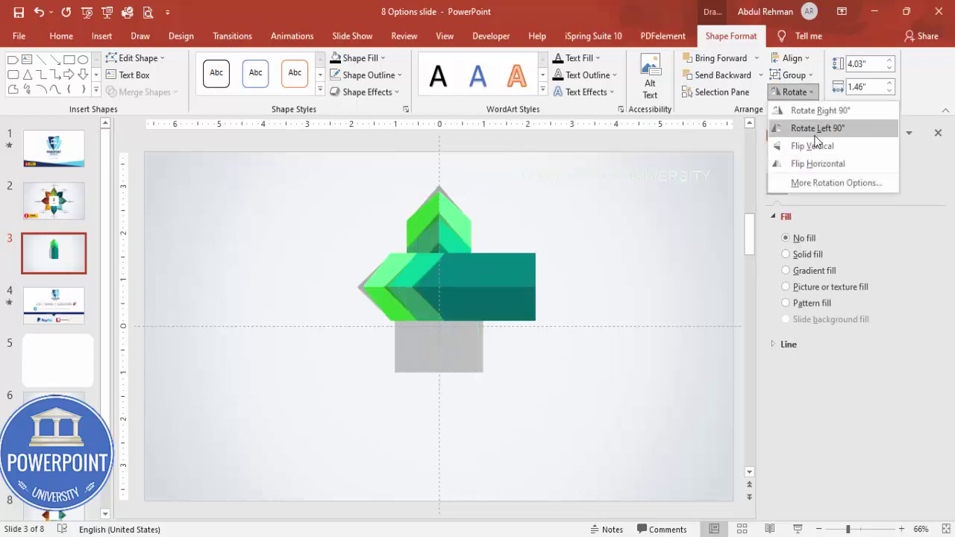
left_click(815, 131)
left_click_drag(497, 302, 460, 330)
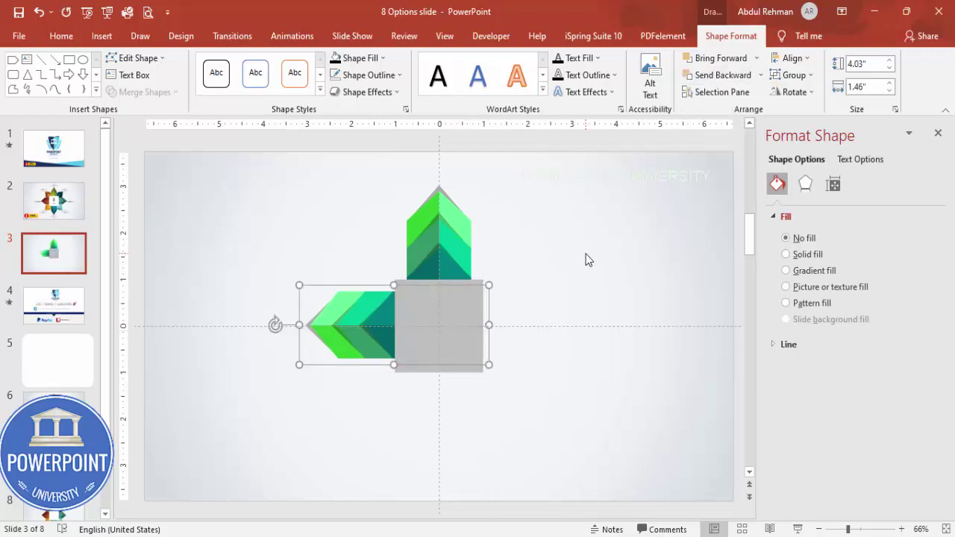
- Rotate another arrow copy to point down and place it below the grey square
left_click(793, 92)
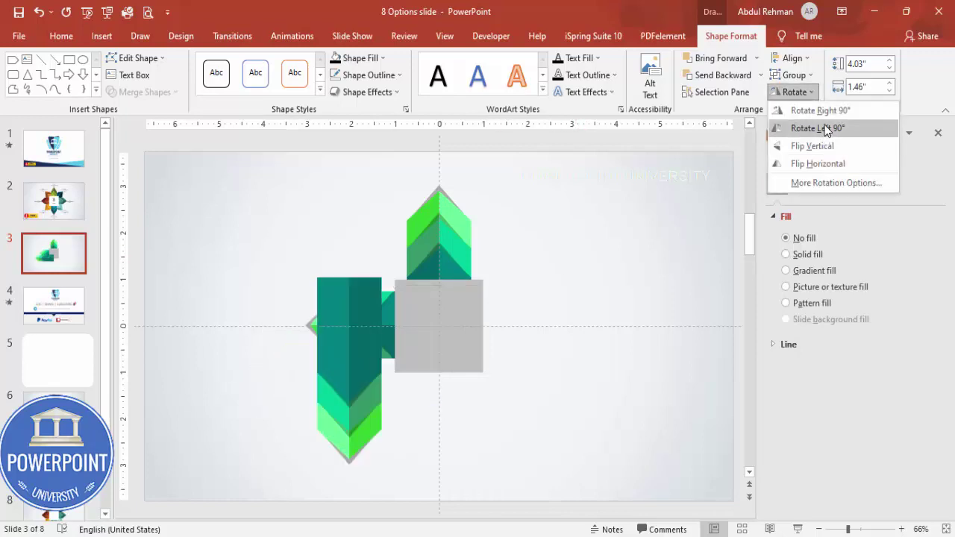
left_click(818, 128)
left_click_drag(378, 344, 444, 345)
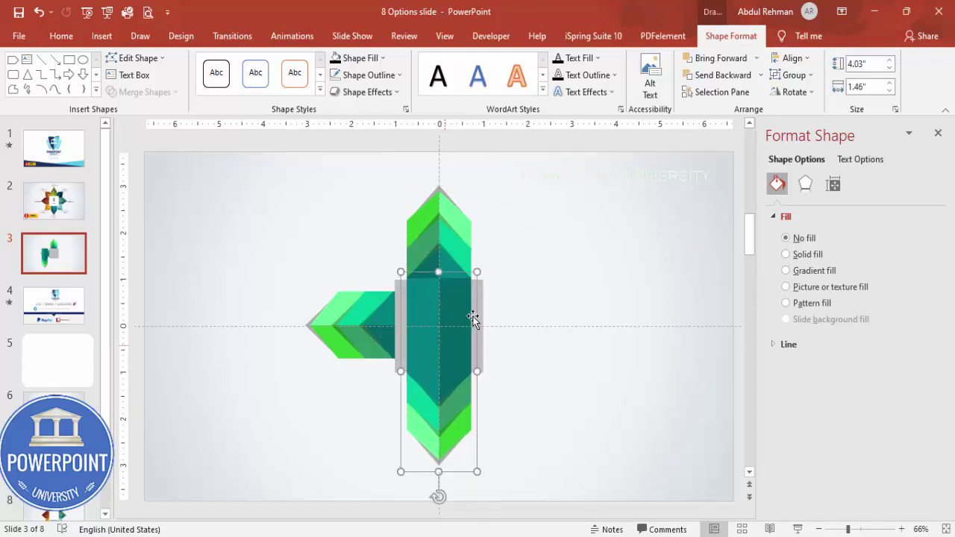
- Send the downward arrow behind the grey square and nudge it down
left_click(760, 75)
left_click(744, 111)
key("Down")
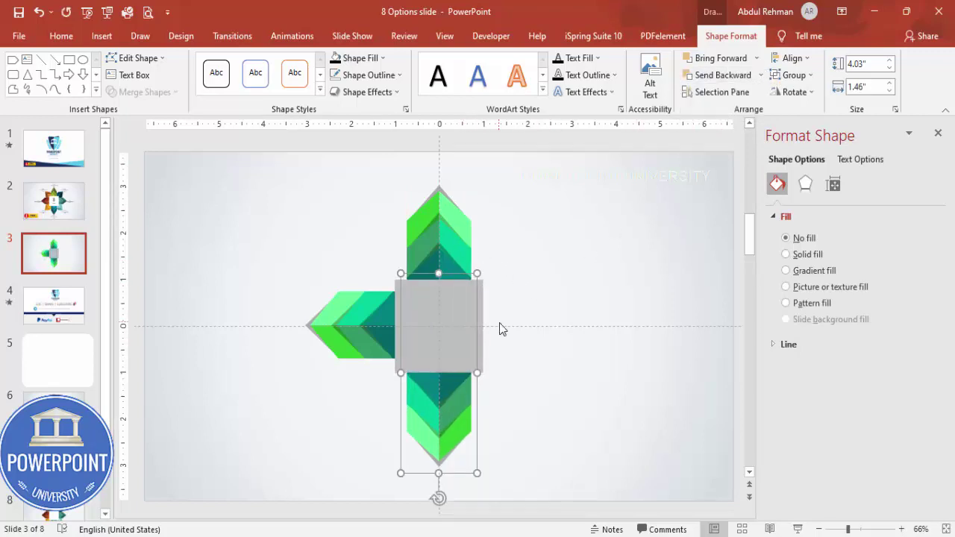
- Duplicate the lower arrow, rotate it right, place it right of the square behind it
key("ctrl+d")
left_click(793, 92)
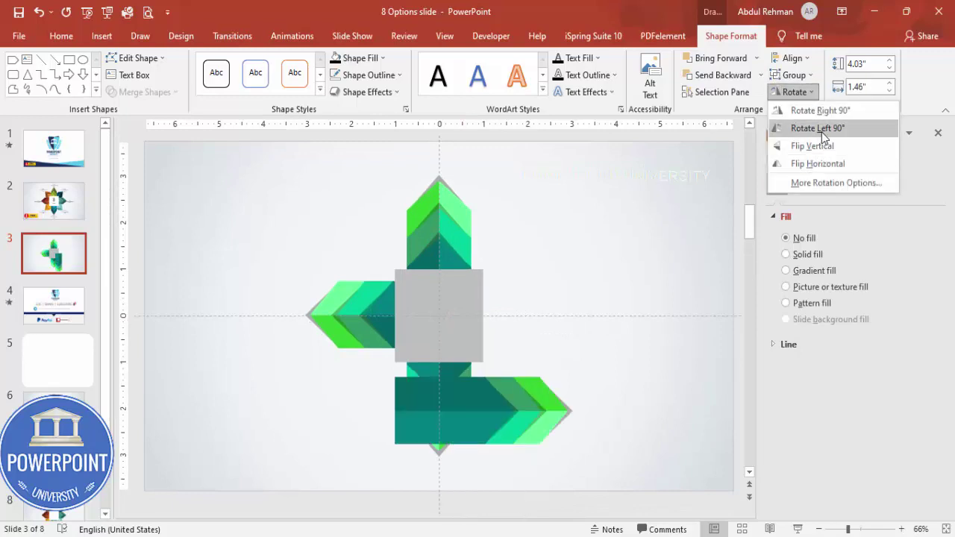
left_click(817, 128)
left_click_drag(470, 408, 473, 311)
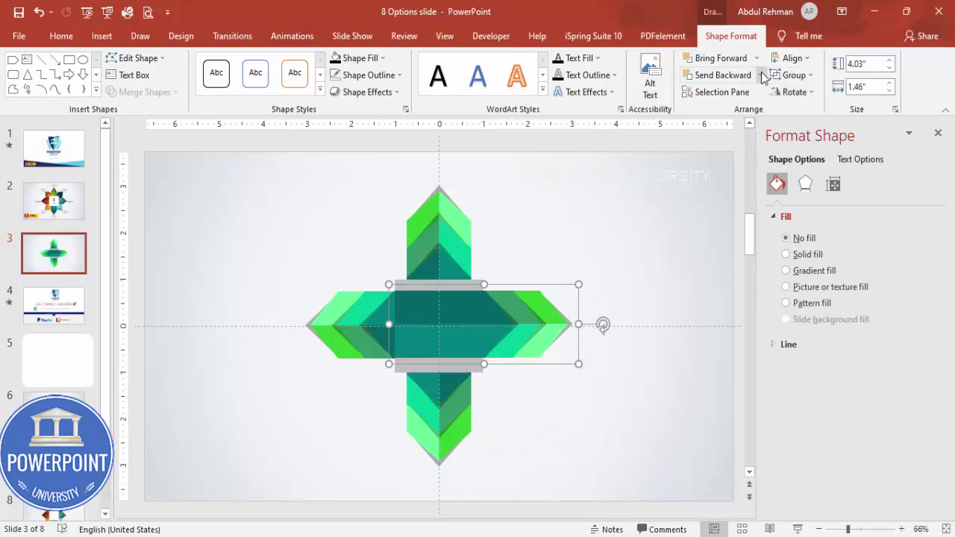
left_click(762, 75)
left_click(719, 92)
left_click(635, 228)
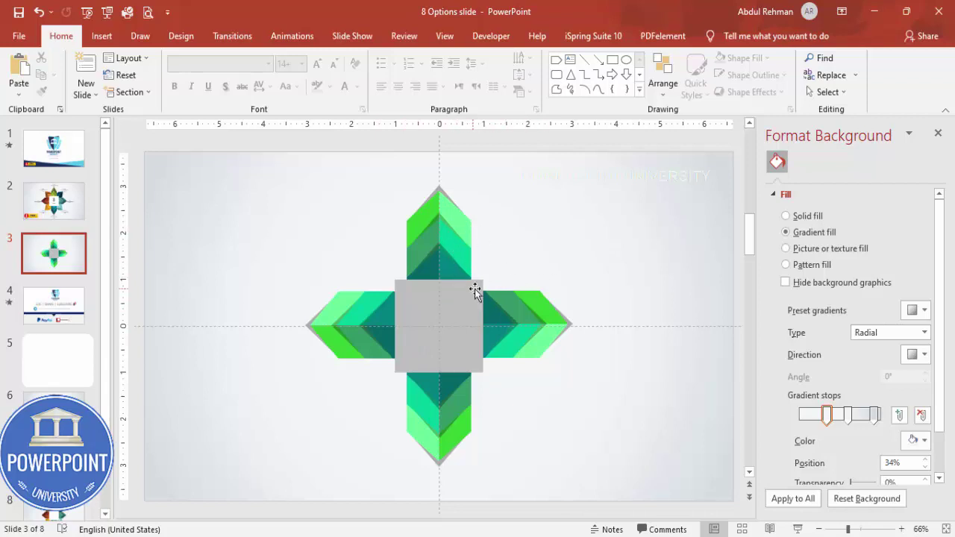
left_click(54, 200)
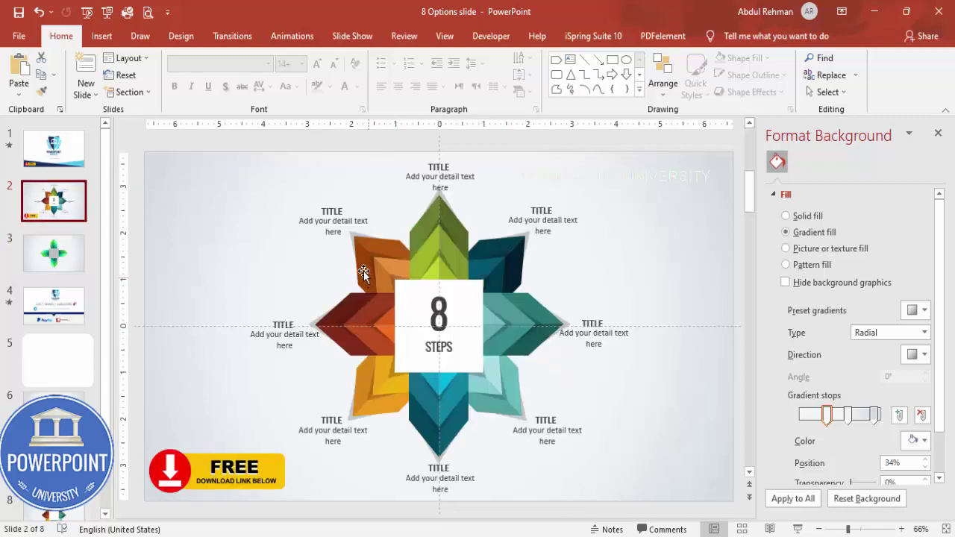
- Copy the top green arrow, move it onto the cross centre and tilt it toward upper right
left_click(82, 246)
left_click(443, 215)
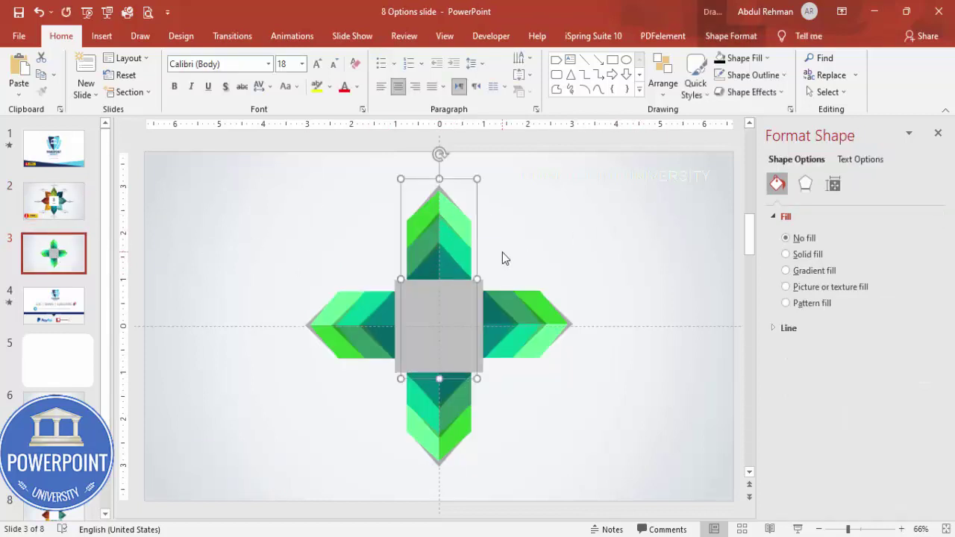
left_click_drag(477, 253, 656, 241)
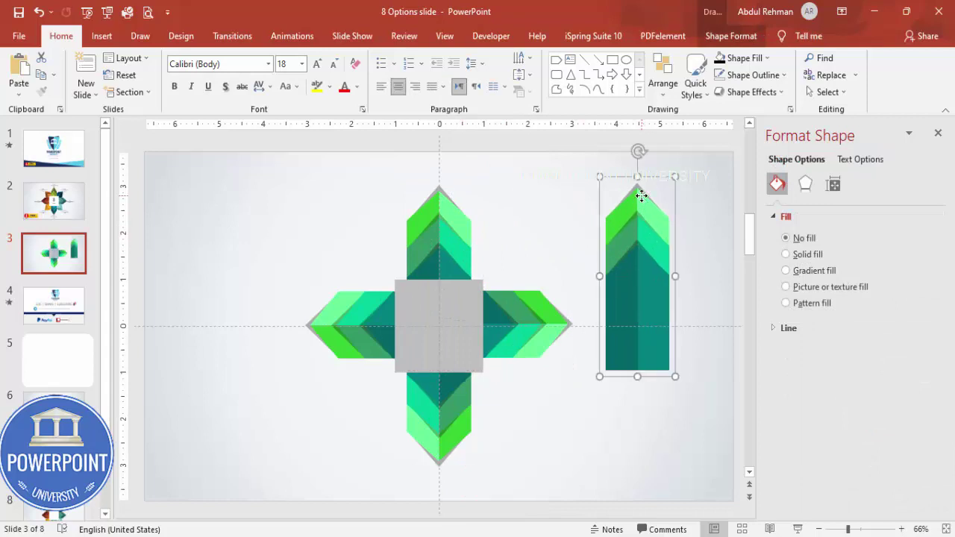
left_click(643, 215)
left_click(641, 211)
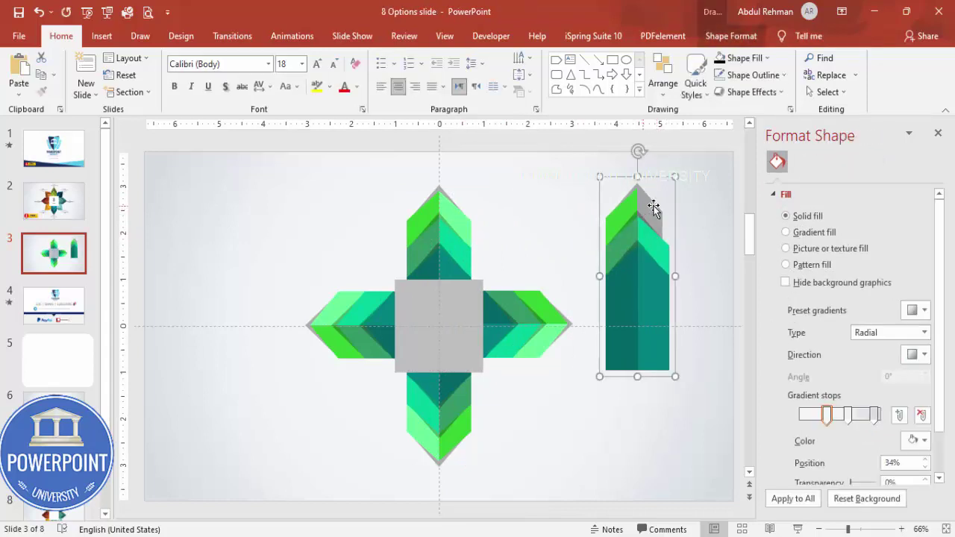
left_click(640, 203)
left_click(640, 204)
left_click(635, 202)
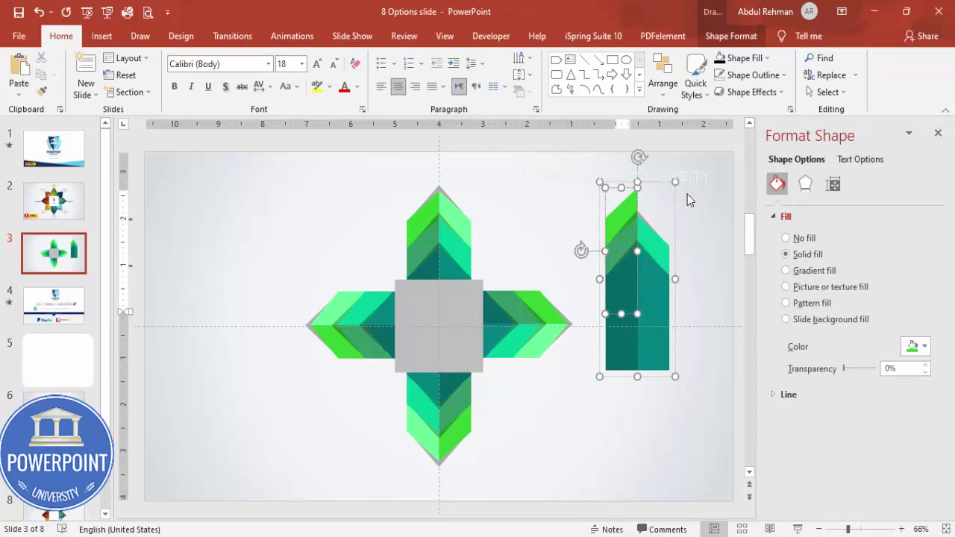
left_click_drag(643, 239, 577, 252)
left_click_drag(571, 165, 512, 260)
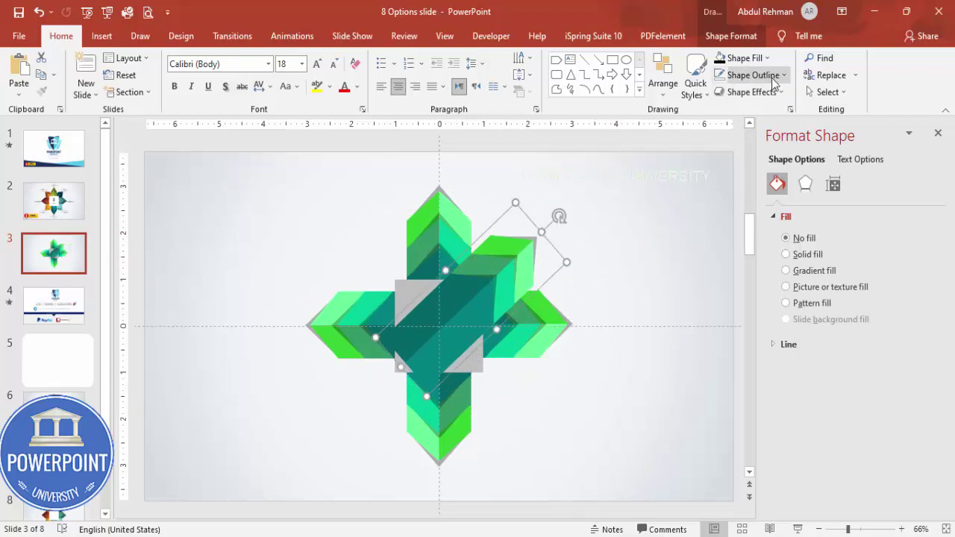
- Send the diagonal arrow to the back and fine-tune its position and angle
left_click(716, 36)
left_click(760, 74)
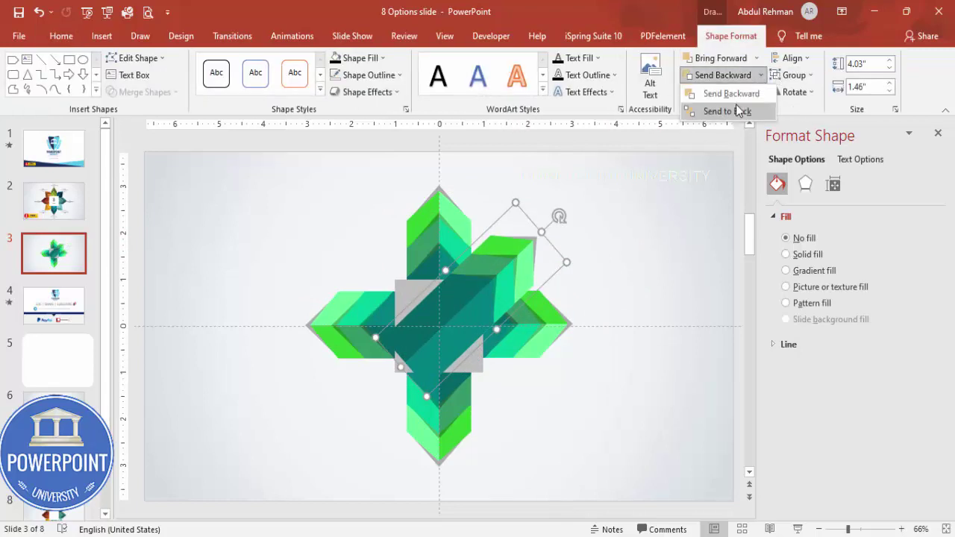
left_click(737, 110)
left_click_drag(519, 253, 512, 259)
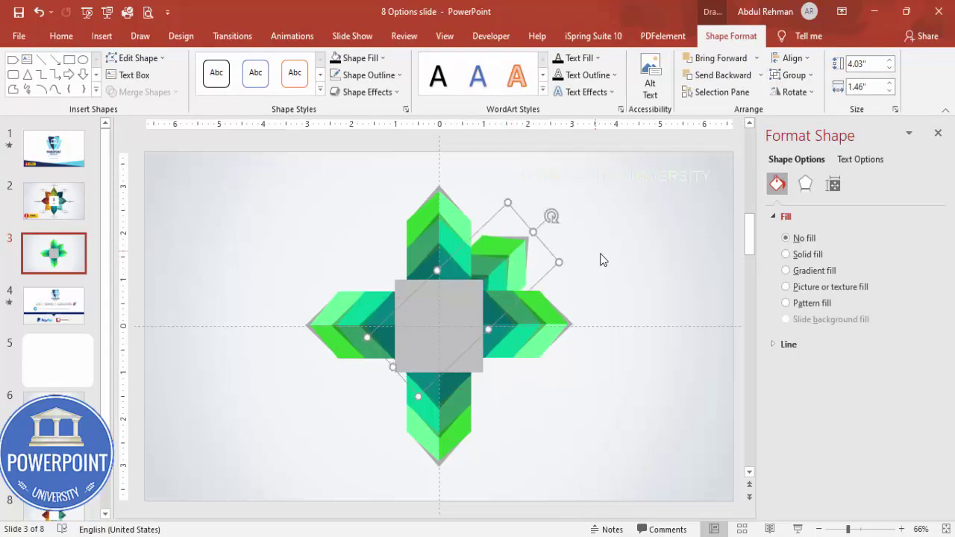
left_click(606, 325)
left_click(482, 264)
left_click_drag(559, 259, 569, 268)
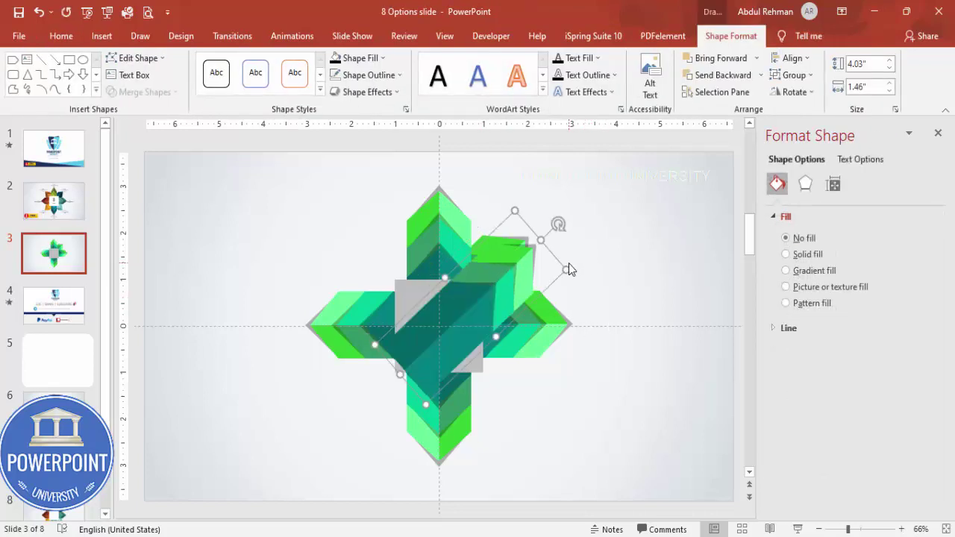
left_click_drag(558, 224, 550, 427)
left_click(716, 74)
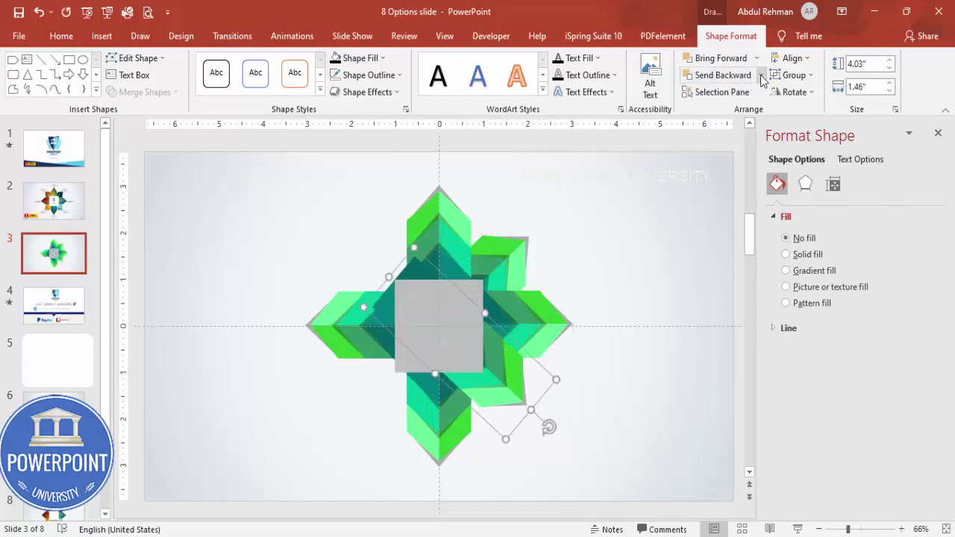
left_click(760, 74)
left_click(748, 97)
left_click_drag(513, 380, 509, 393)
- Duplicate the diagonal arrow, rotate it 90° clockwise, place it and send it behind the square
key("ctrl+d")
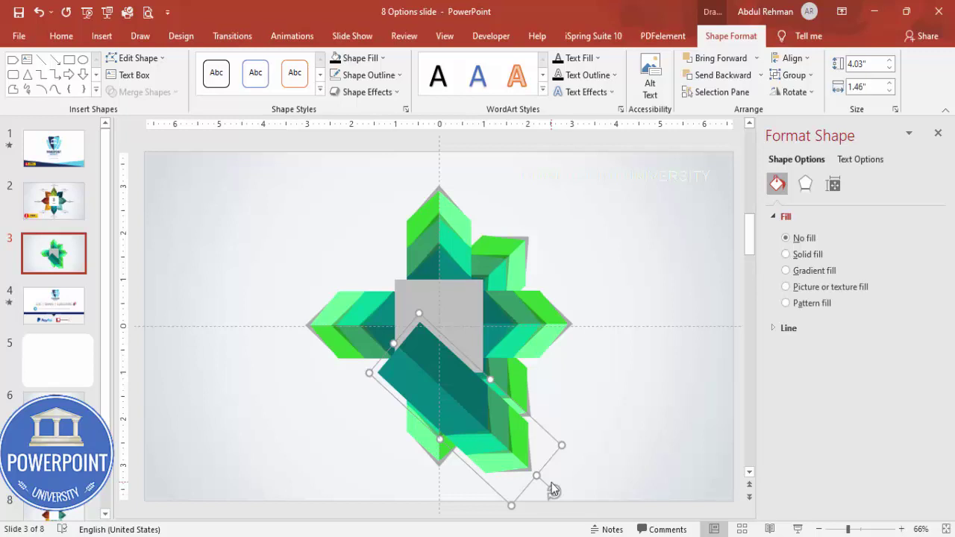
key("alt+Right")
key("alt+Right")
key("alt+Right")
key("alt+Right")
key("alt+Right")
key("alt+Right")
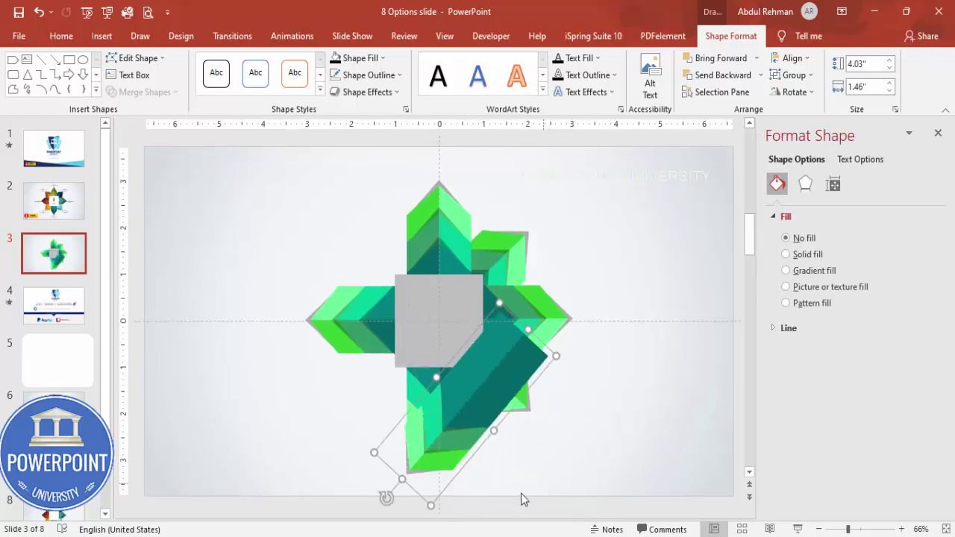
left_click_drag(499, 366, 447, 328)
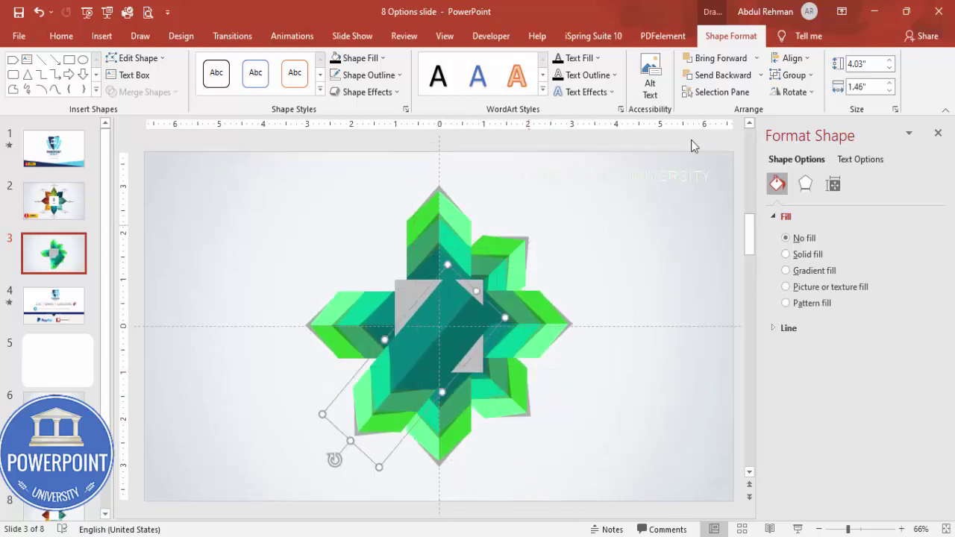
left_click(759, 75)
left_click(742, 111)
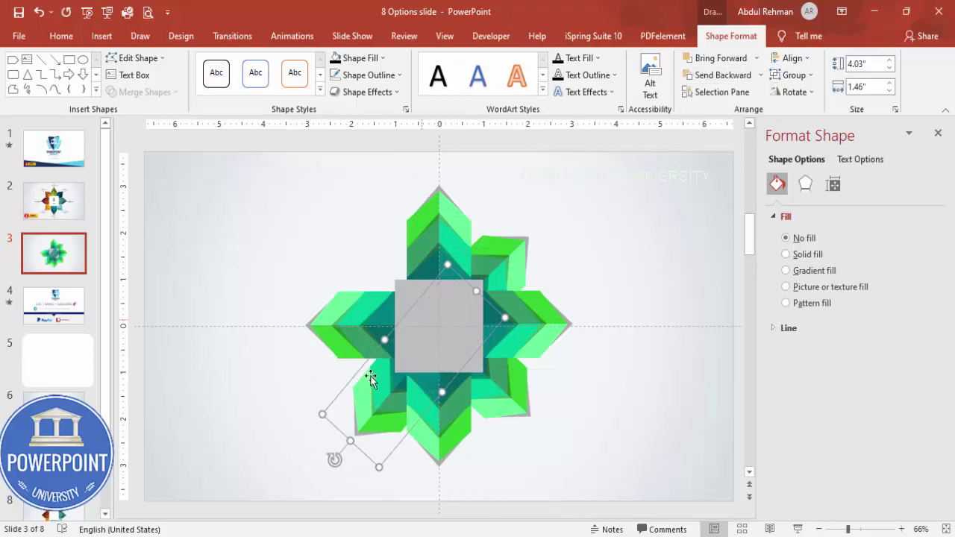
- Rotate the lower-left diagonal arm 90°, move it into place and send it behind the square
left_click_drag(373, 416, 465, 318)
key("alt+Right")
key("alt+Right")
key("alt+Right")
key("alt+Right")
key("alt+Right")
key("alt+Right")
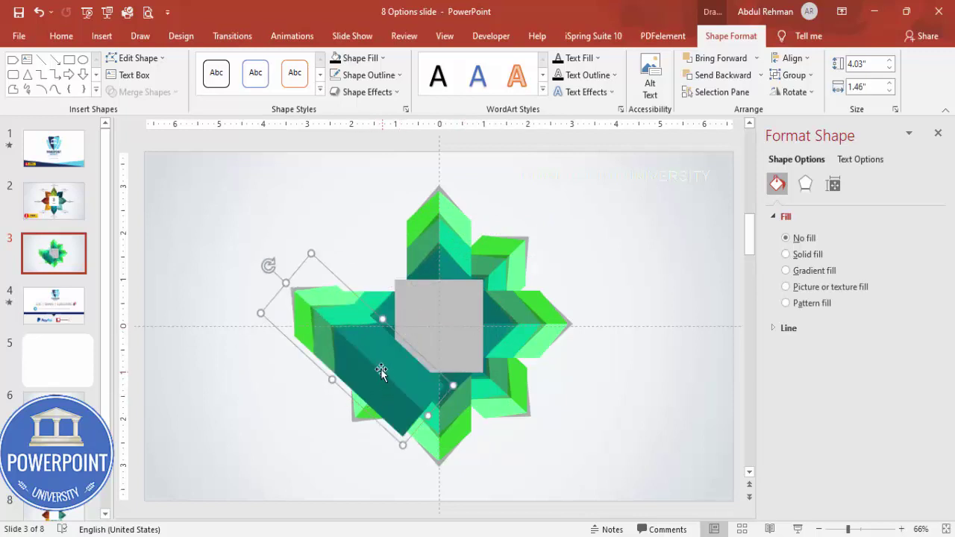
left_click_drag(381, 368, 436, 316)
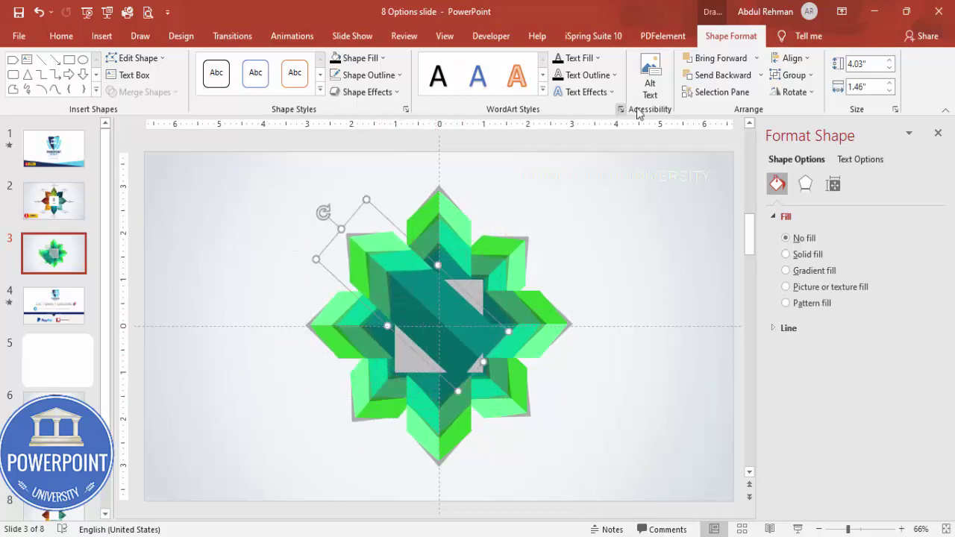
left_click(760, 75)
left_click(746, 92)
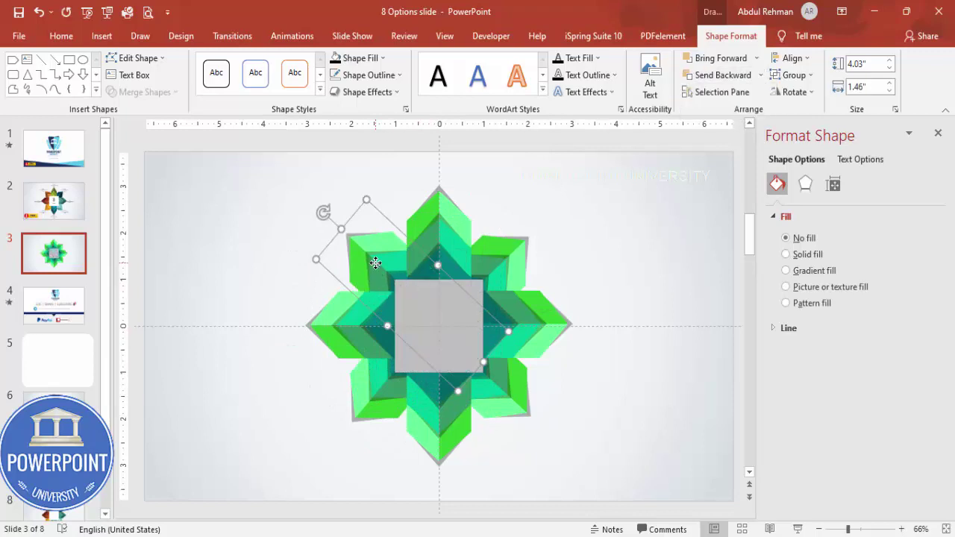
left_click(579, 230)
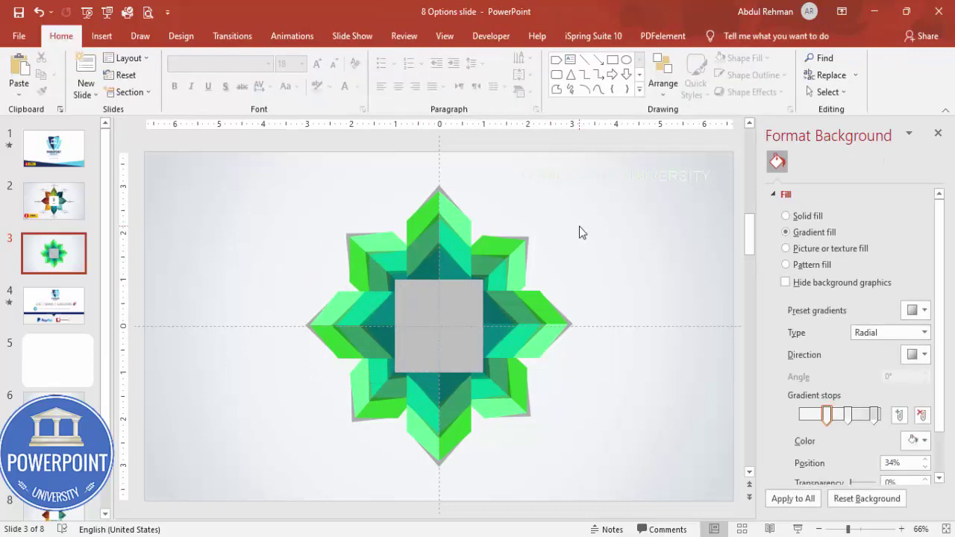
left_click(436, 312)
left_click(358, 59)
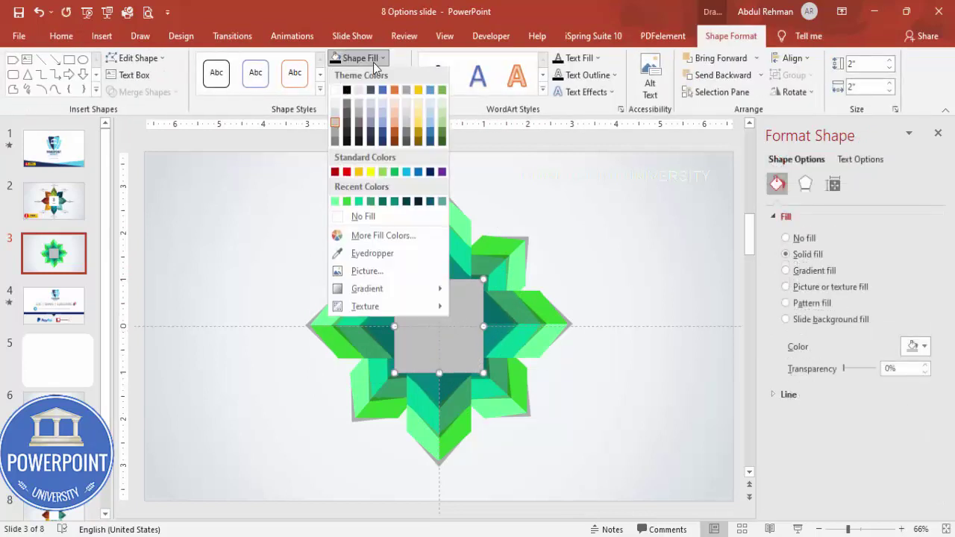
left_click(336, 90)
left_click(579, 206)
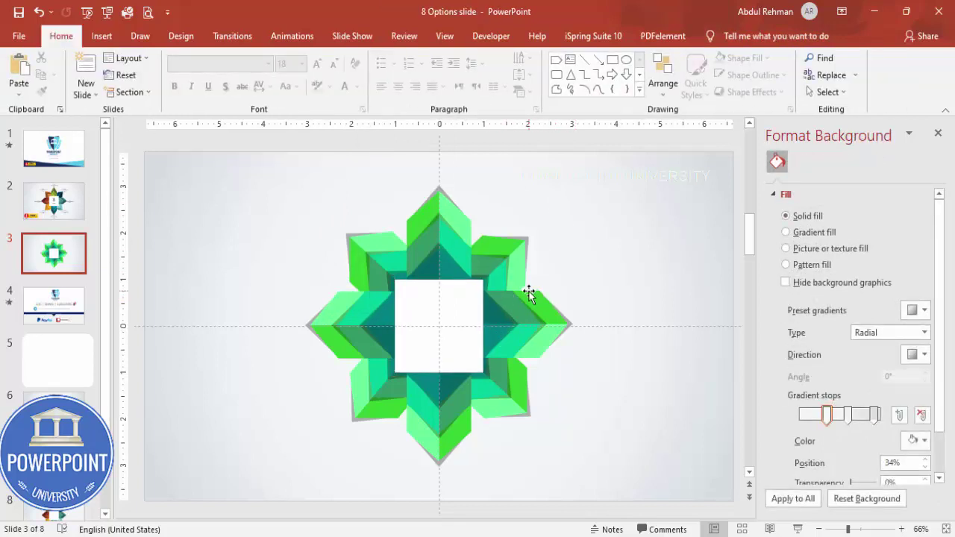
left_click(505, 320)
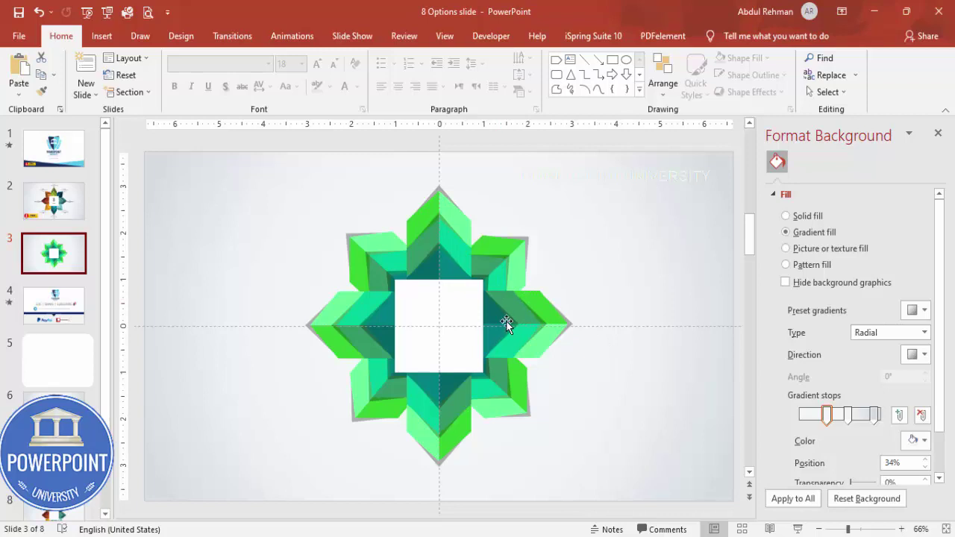
left_click(497, 313)
left_click(924, 346)
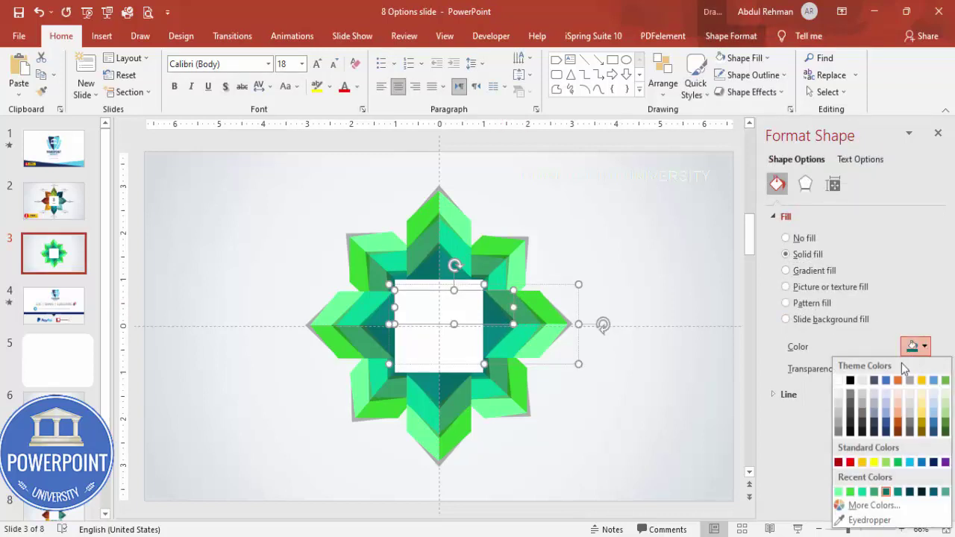
left_click(862, 462)
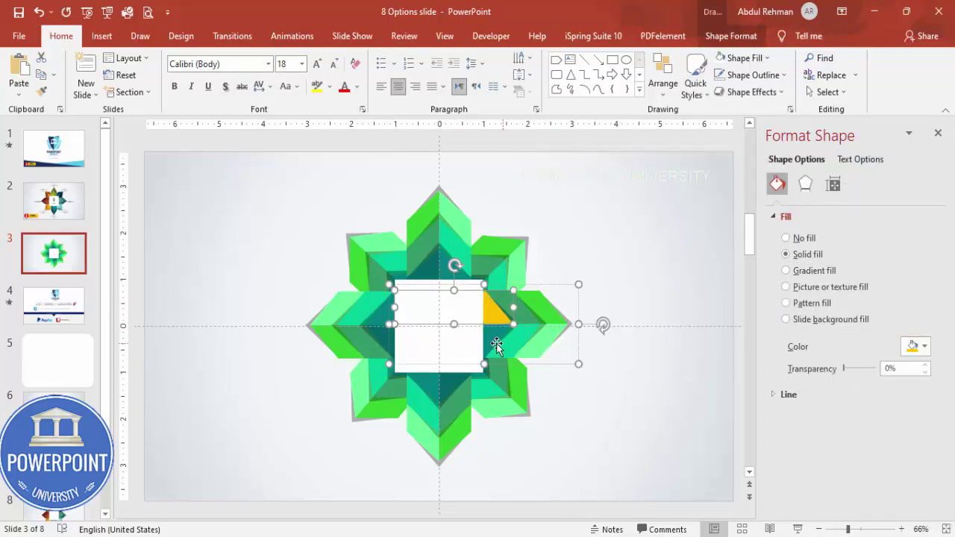
key("ctrl+z")
left_click(603, 274)
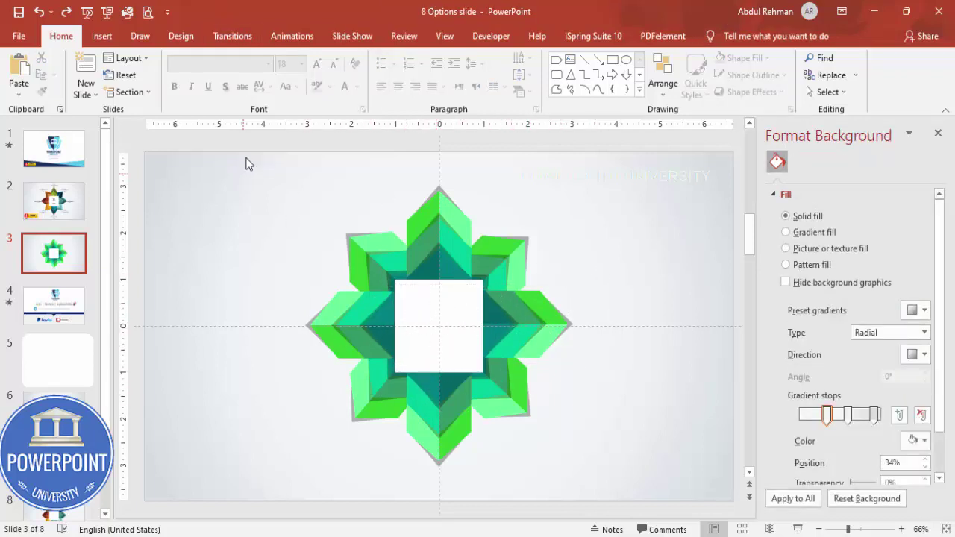
left_click(102, 35)
- Add an 'add detail text here' text box above the star, in light grey at 16 pt
left_click(636, 75)
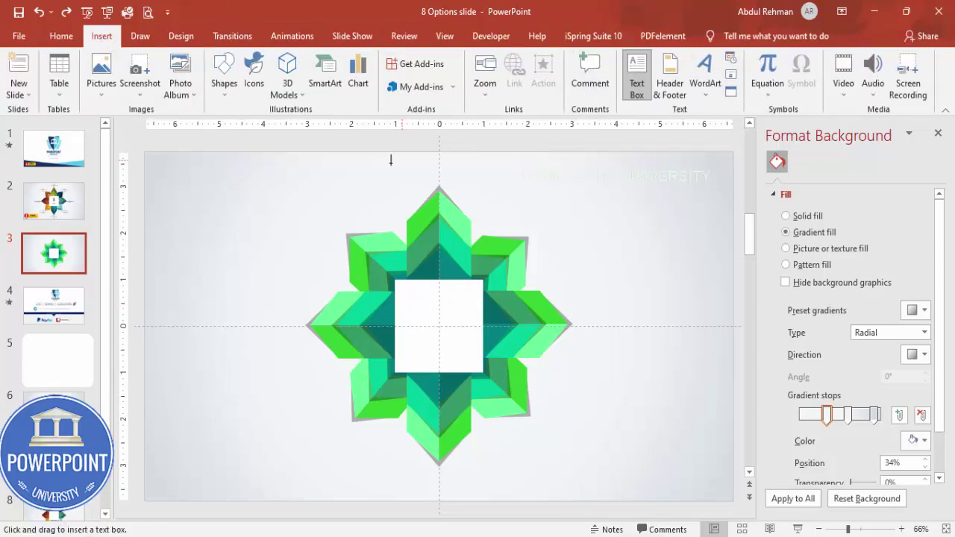
left_click_drag(420, 157, 486, 179)
type("a")
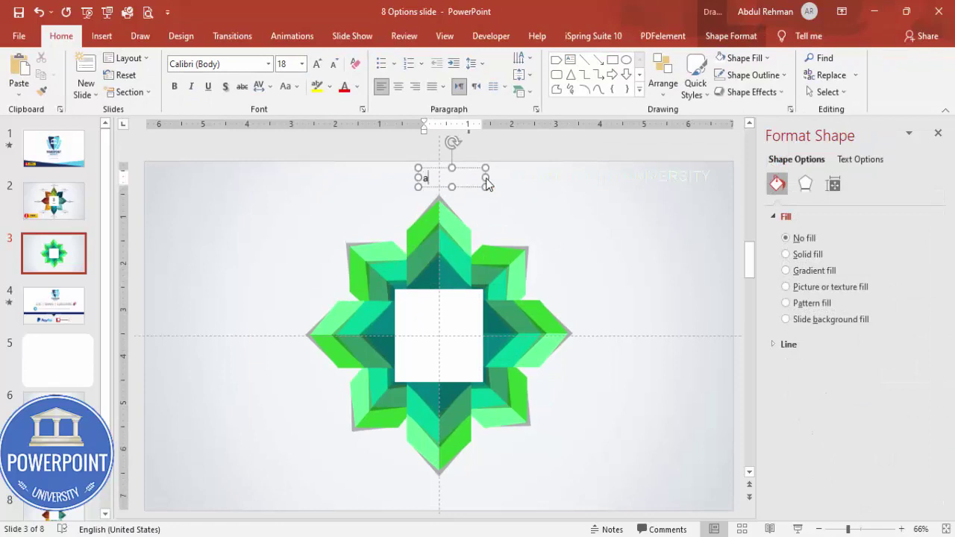
type("dd detail tex")
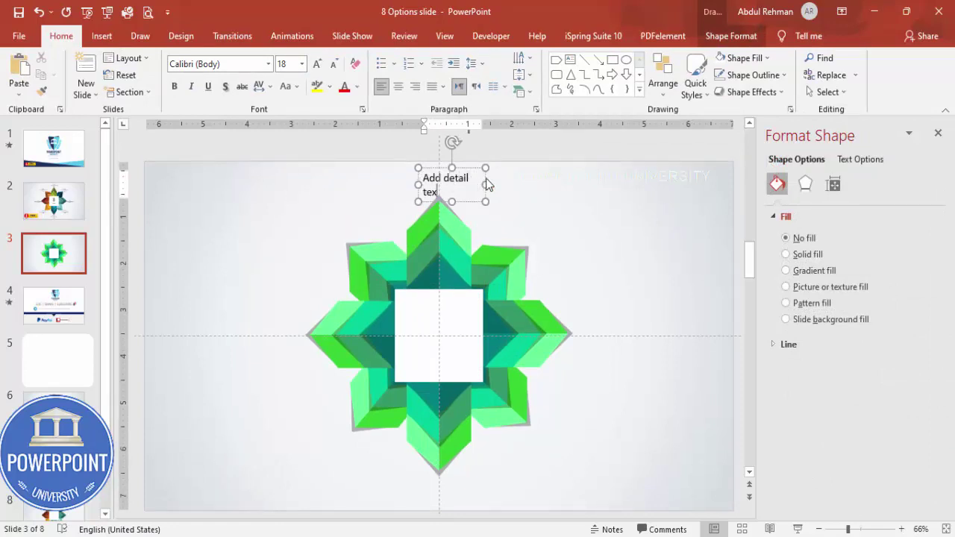
type("t here")
key("Escape")
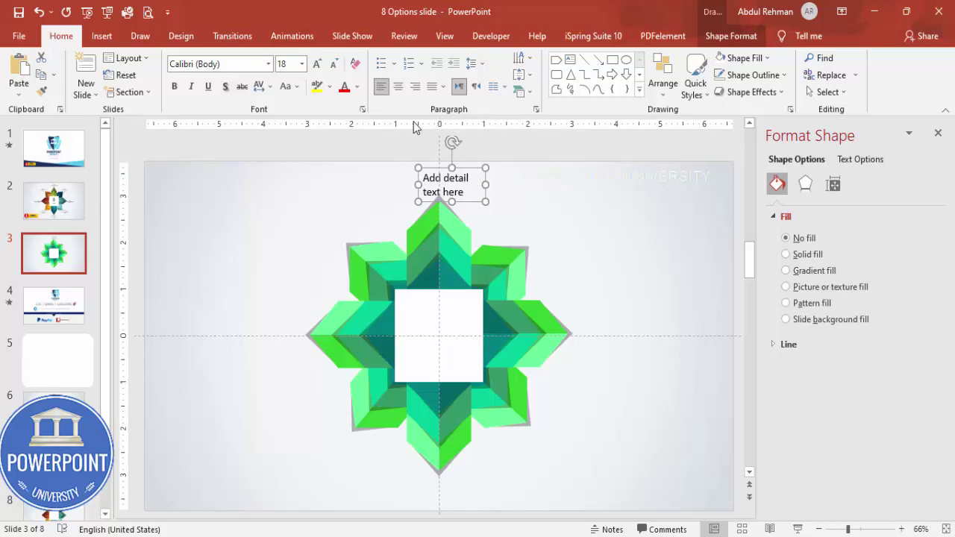
left_click(357, 87)
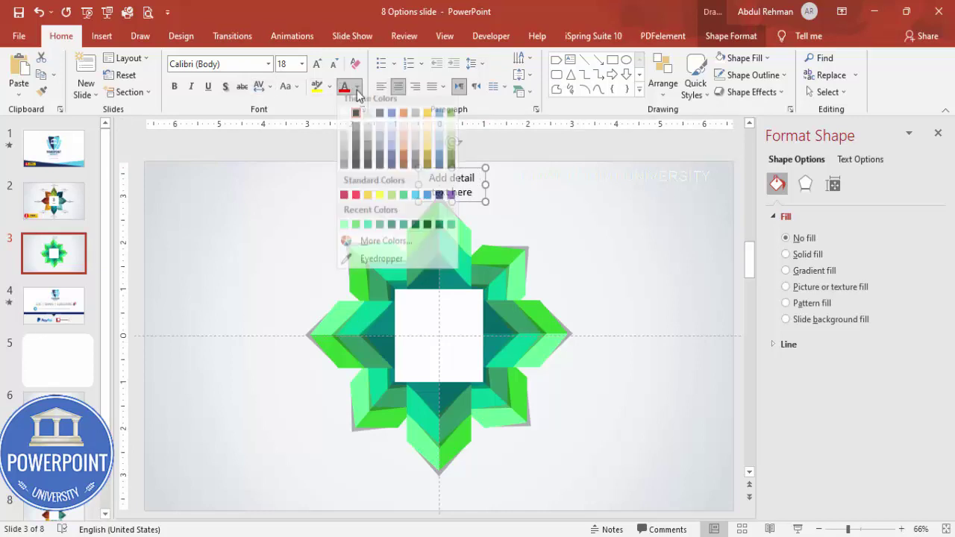
left_click(345, 168)
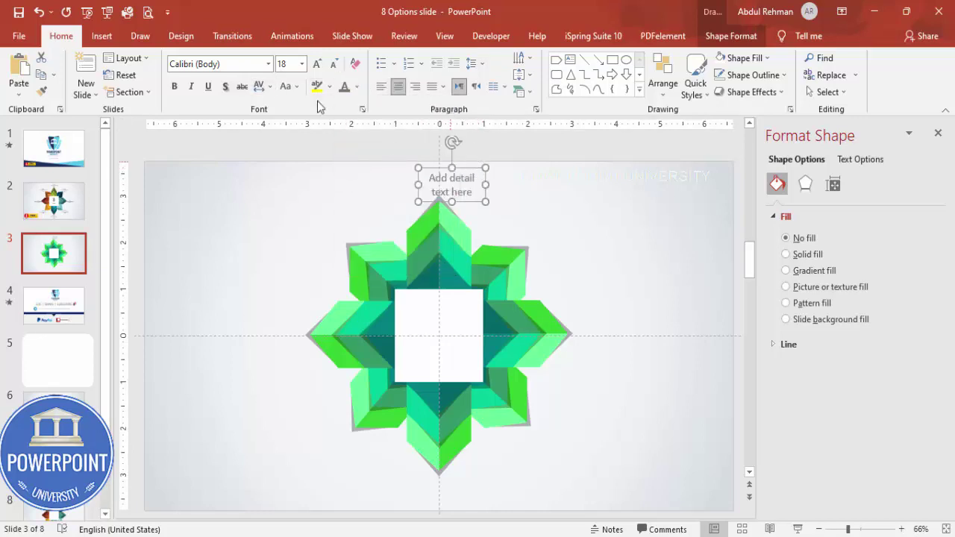
left_click(335, 64)
left_click_drag(476, 167, 625, 308)
- Duplicate the label and place copies beside the lower-right, bottom, lower-left and left arms
key("ctrl+d")
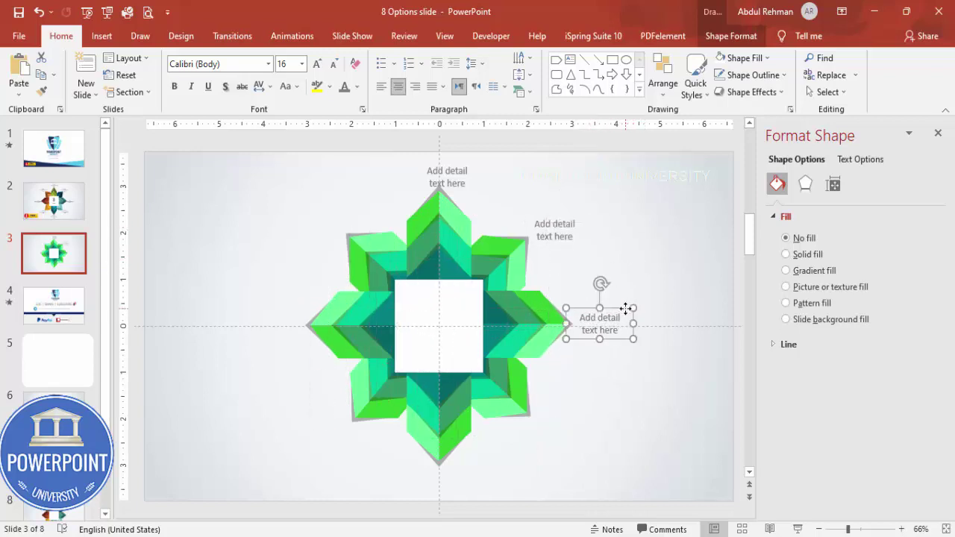
key("ctrl+d")
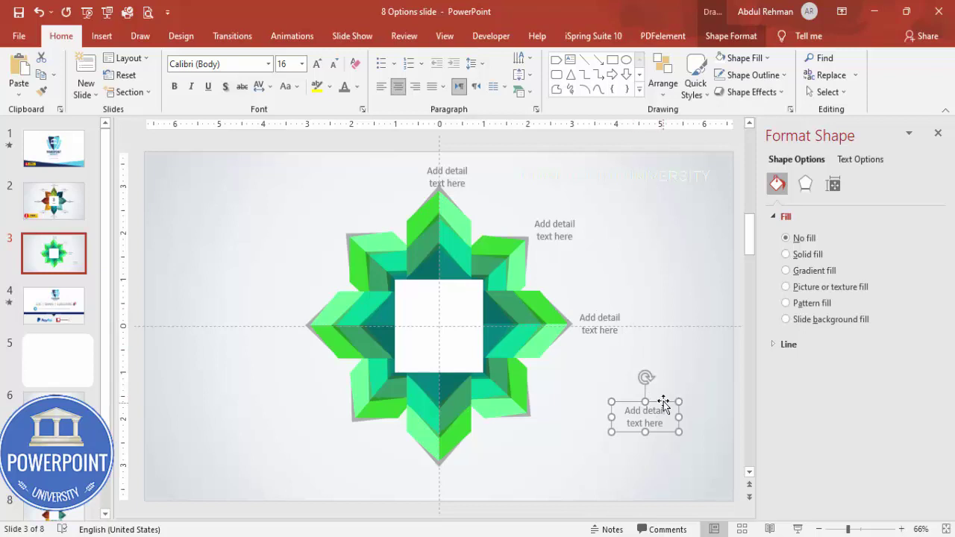
left_click_drag(663, 403, 575, 405)
key("ctrl+d")
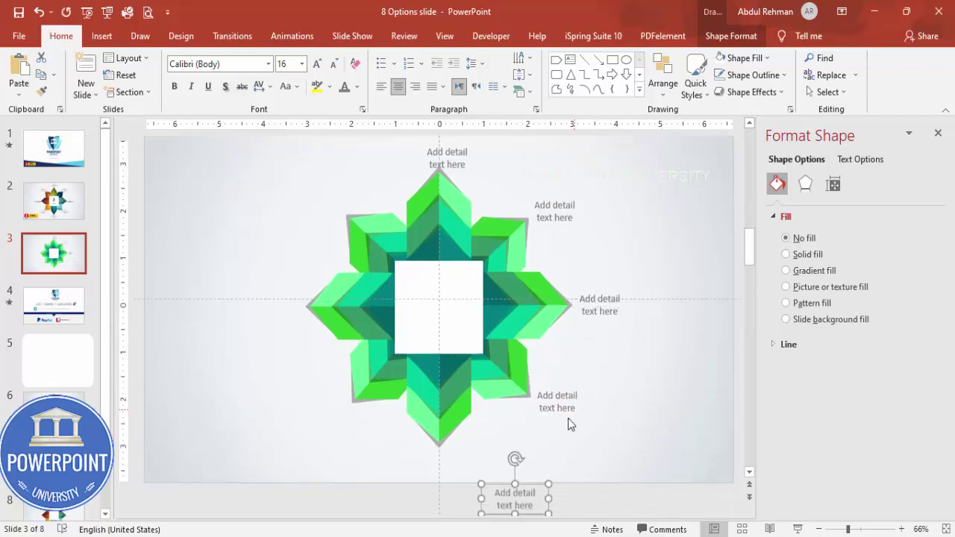
left_click_drag(543, 474, 464, 439)
key("ctrl+d")
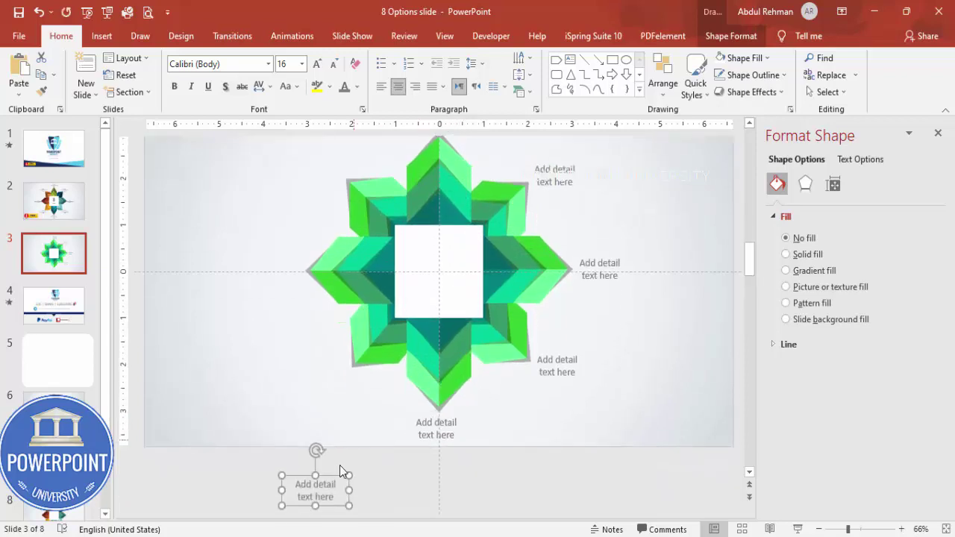
left_click_drag(338, 475, 343, 355)
scroll(344, 354, "up", 1)
key("ctrl+d")
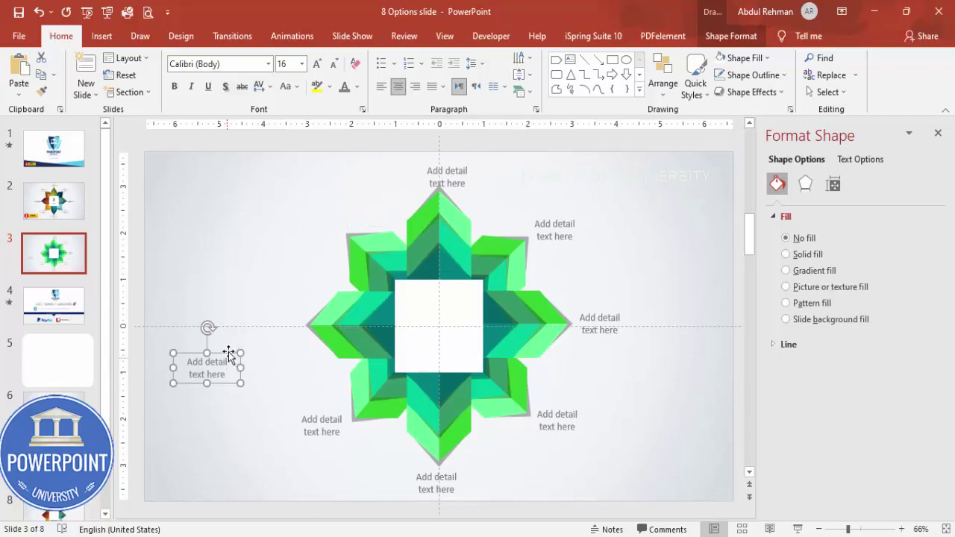
left_click_drag(228, 351, 380, 217)
left_click(628, 216)
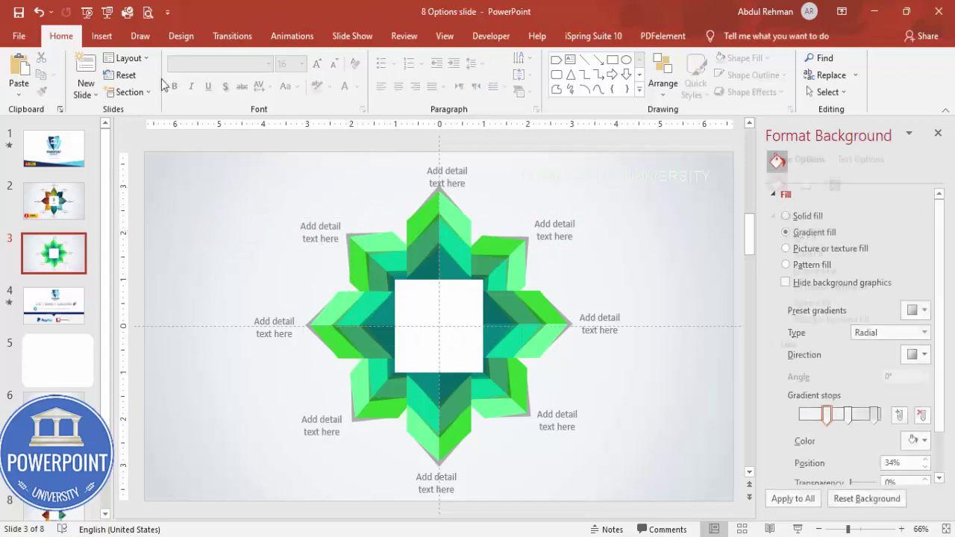
- Draw a text box over the white centre square and type '8 POINTS' on two lines
left_click(101, 36)
left_click(636, 83)
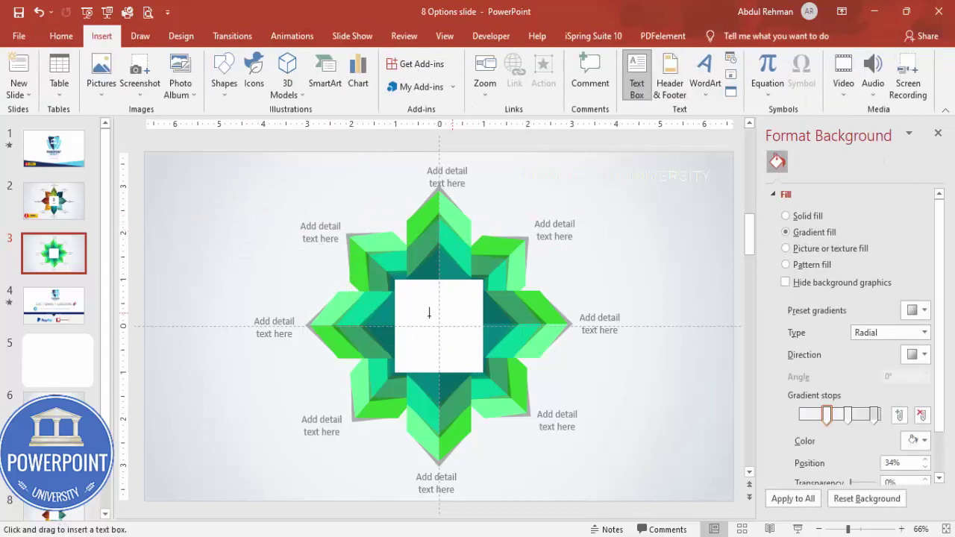
left_click_drag(414, 308, 478, 341)
type("8")
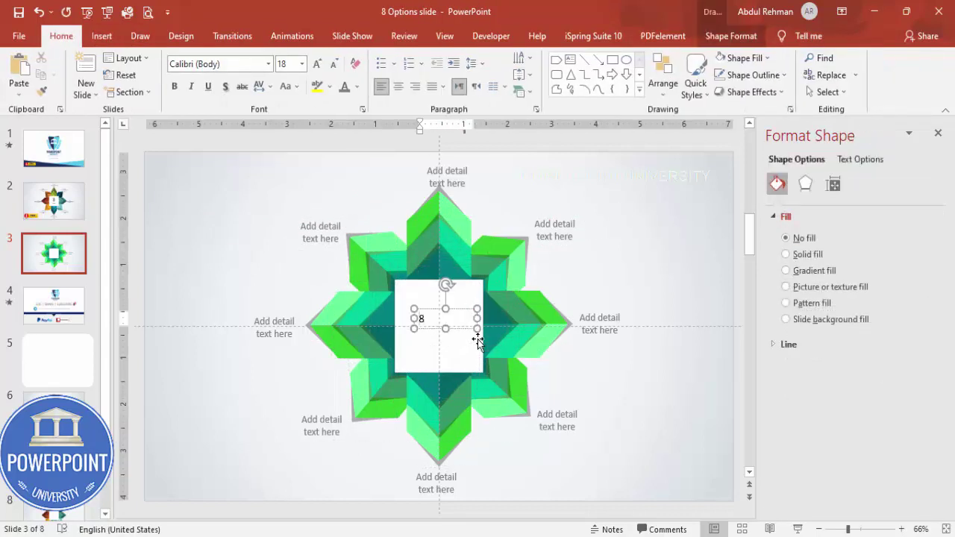
key("Return")
type("POINTS")
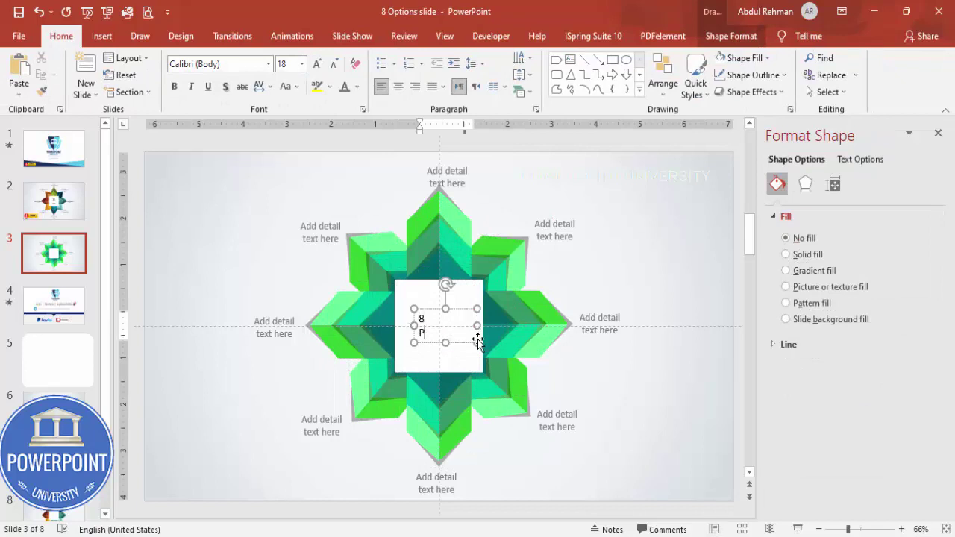
- Make the '8 POINTS' text centred, bold and 36 pt
left_click(433, 311)
left_click(397, 86)
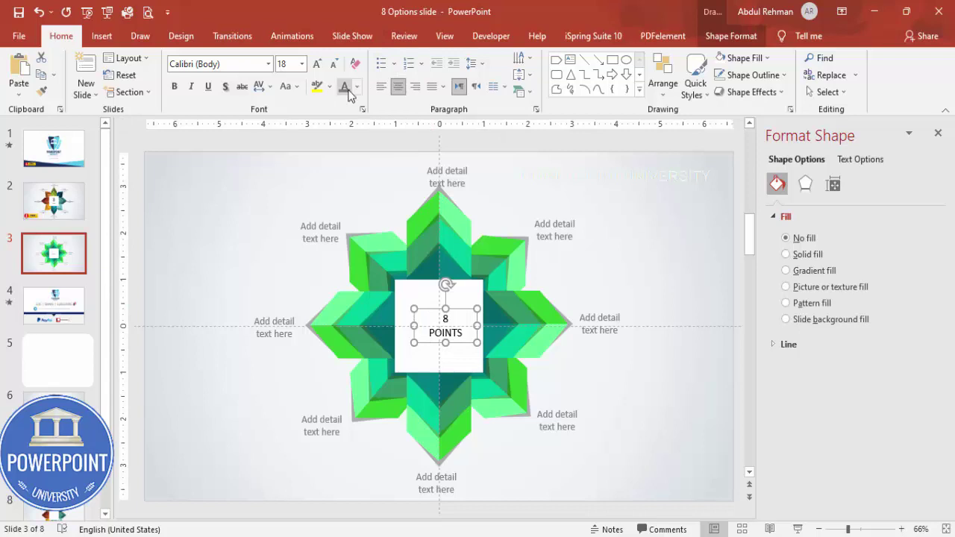
left_click(357, 87)
key("Escape")
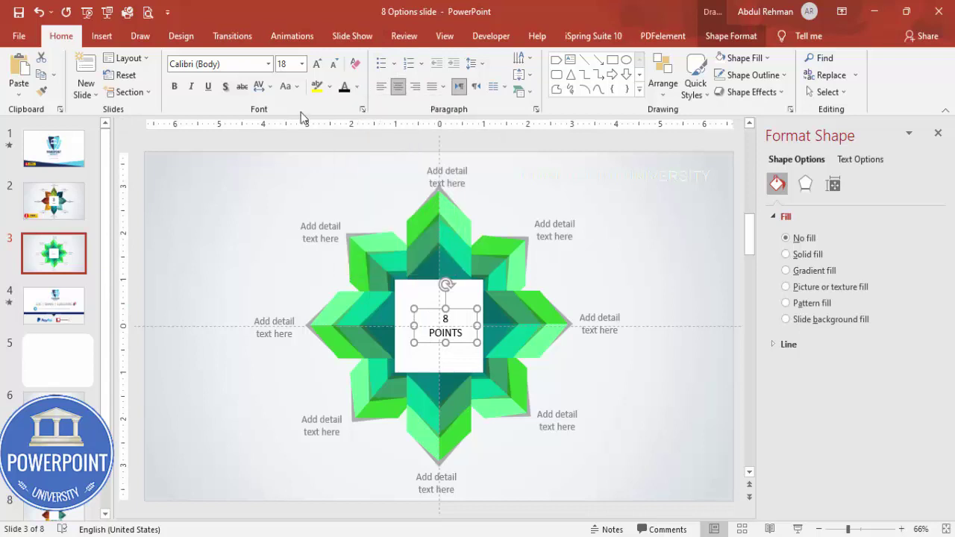
left_click(174, 86)
left_click(317, 63)
left_click(317, 64)
left_click(317, 63)
left_click(317, 63)
left_click(317, 63)
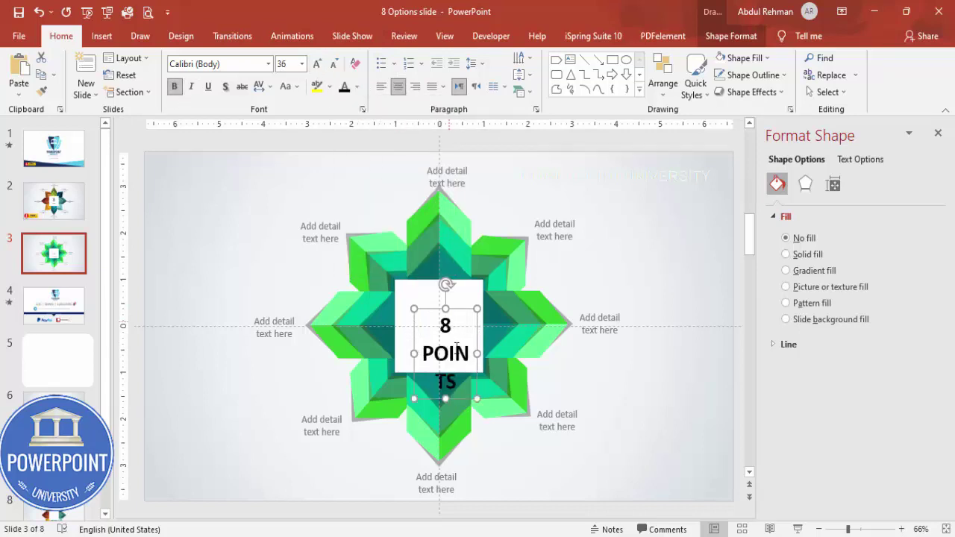
- Widen the text box so POINTS fits on one line and centre it in the square
left_click_drag(474, 351, 499, 352)
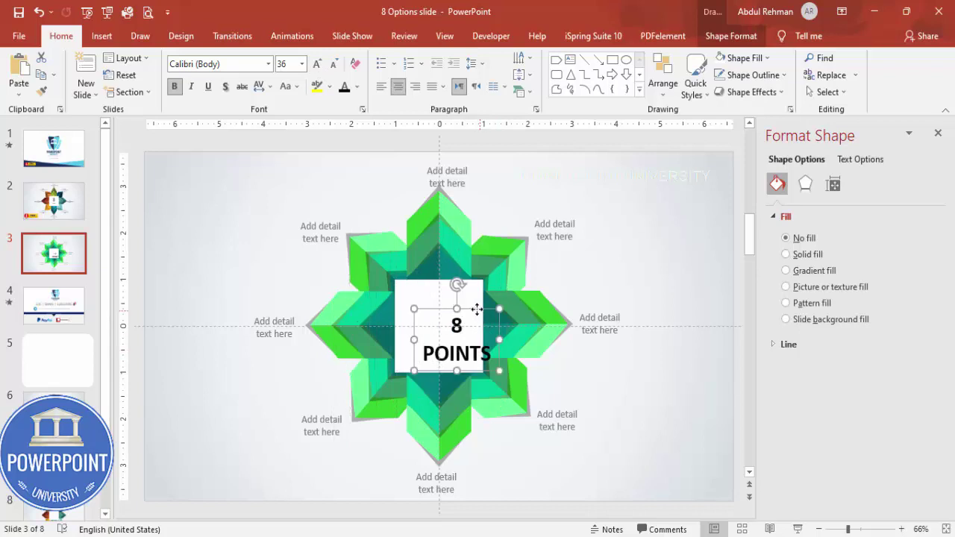
left_click_drag(476, 308, 462, 295)
left_click(626, 255)
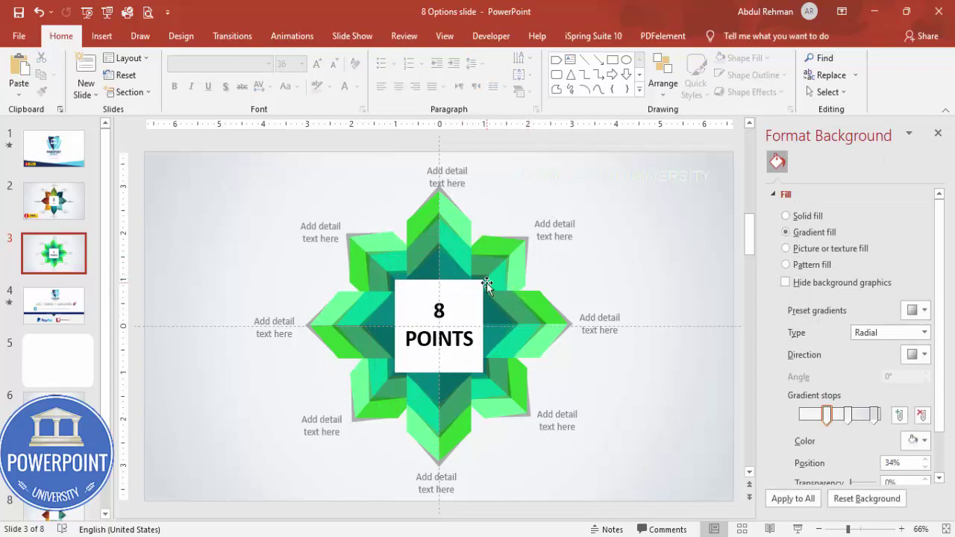
left_click(465, 263)
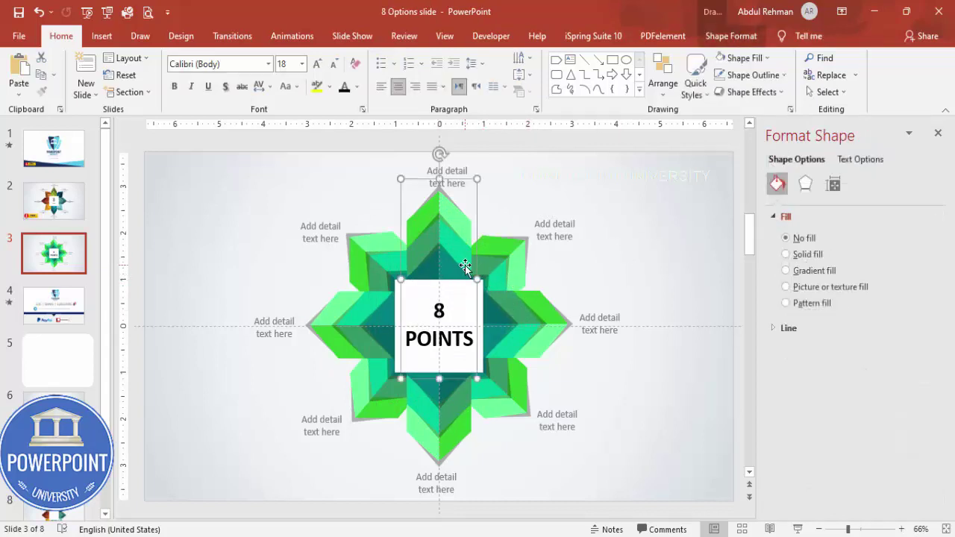
left_click(654, 253)
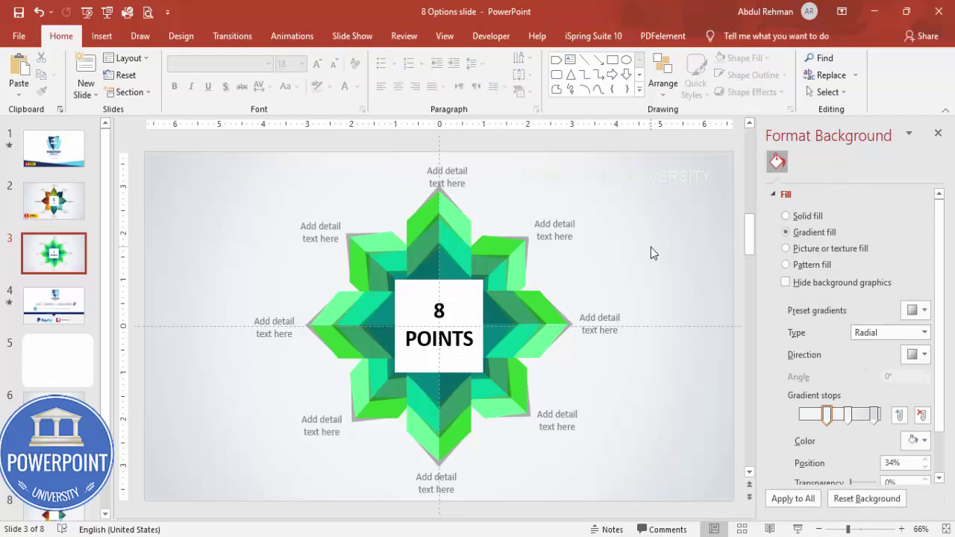